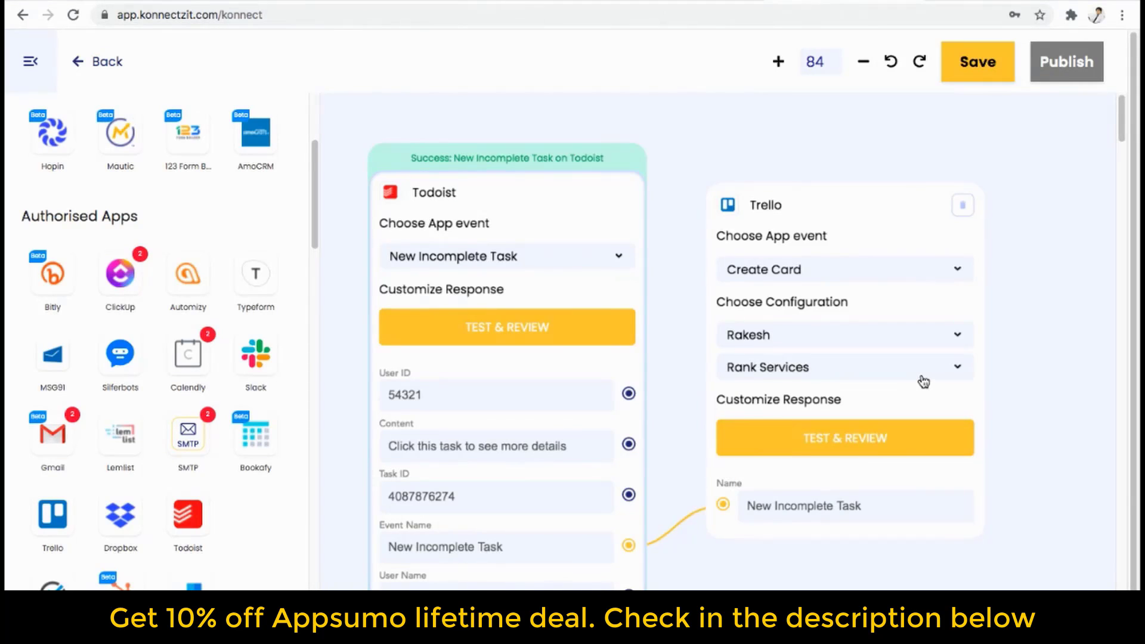
Collapse the apps panel, center the Todoist and Trello steps, and switch to the Trello board.
click(33, 71)
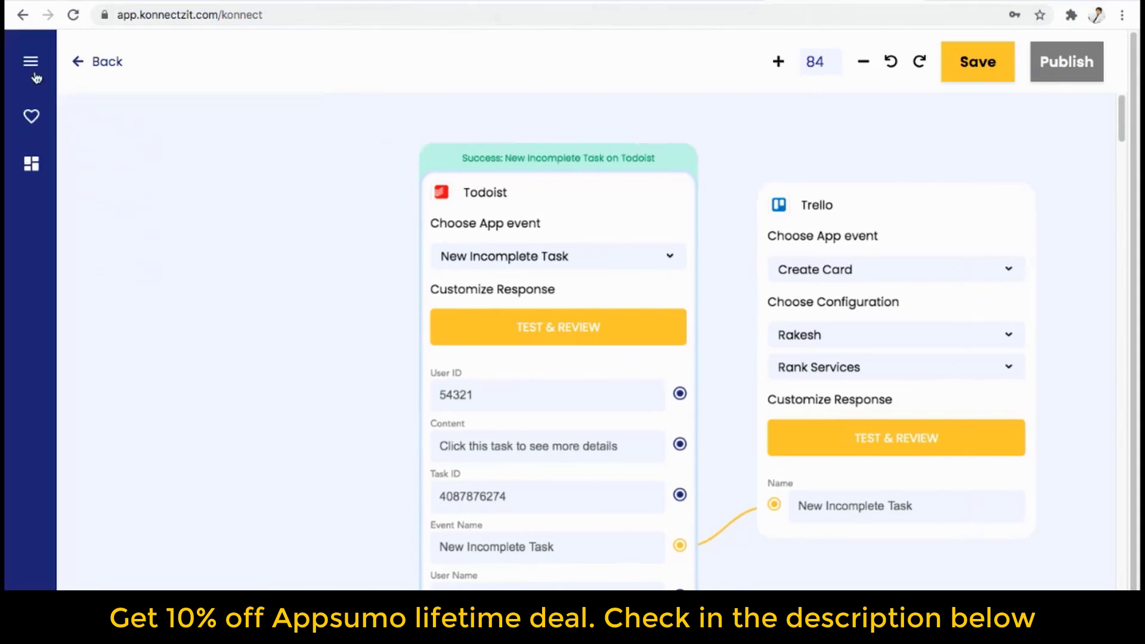
drag(302, 274, 137, 260)
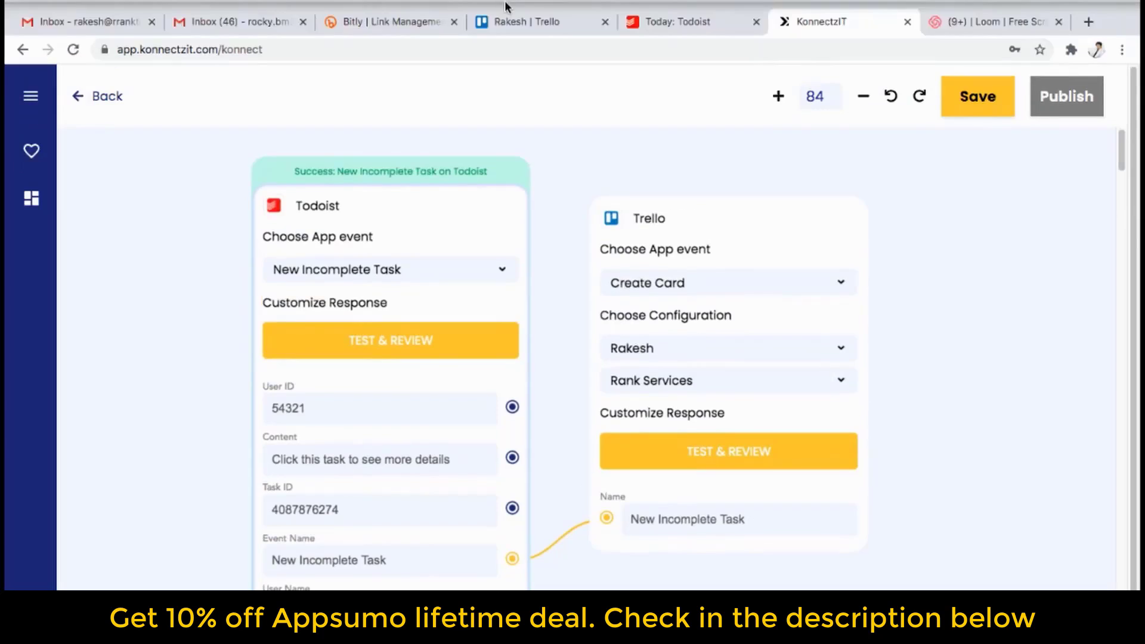
click(515, 19)
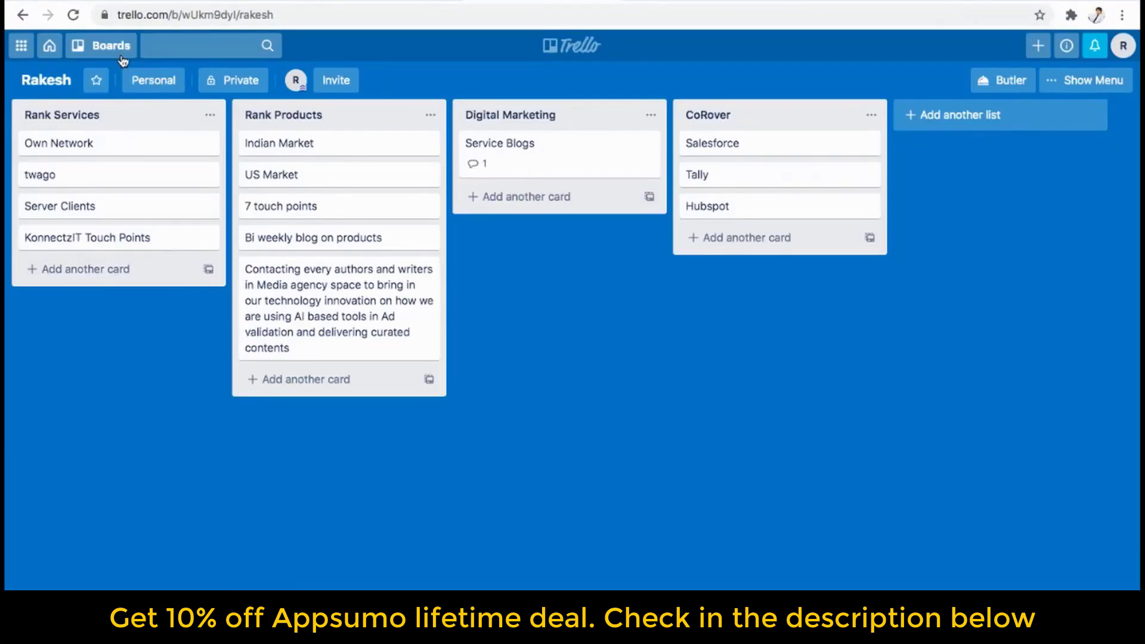
Reload the Trello board and go back to the KonnectzIT workflow editor.
click(73, 14)
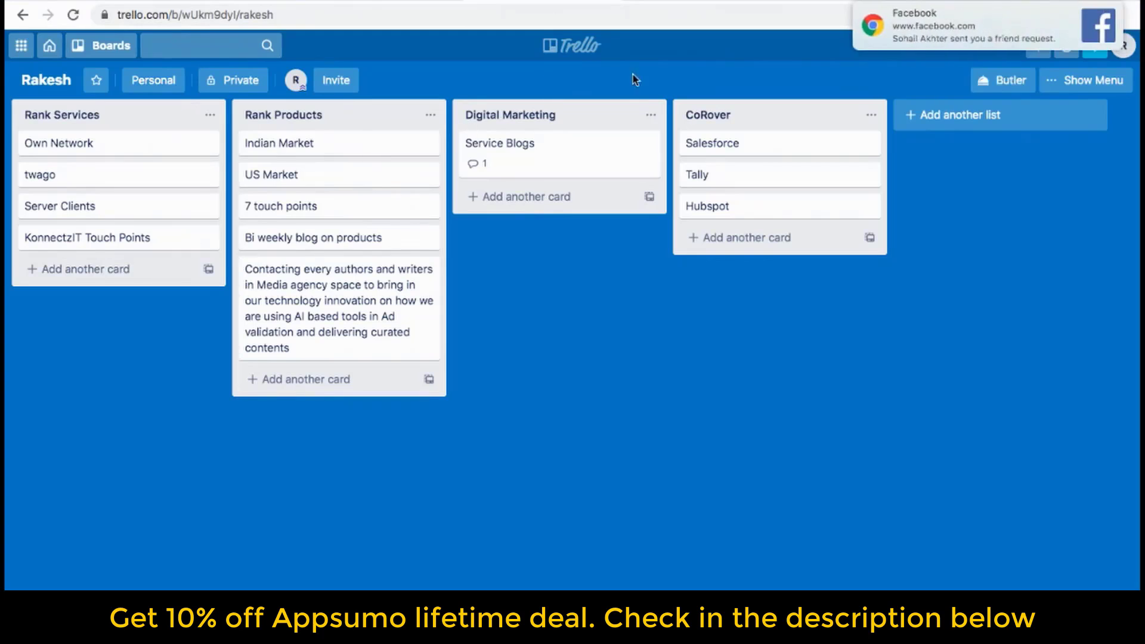
click(780, 1)
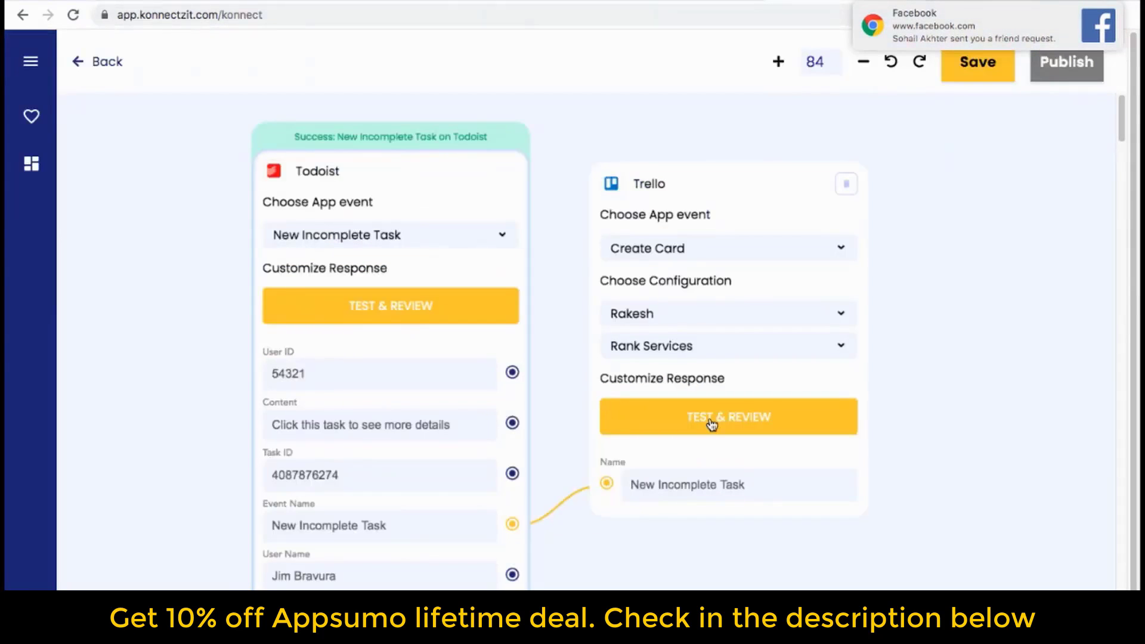
Run TEST & REVIEW on the Trello step to create a test card, then view the Trello board.
click(711, 422)
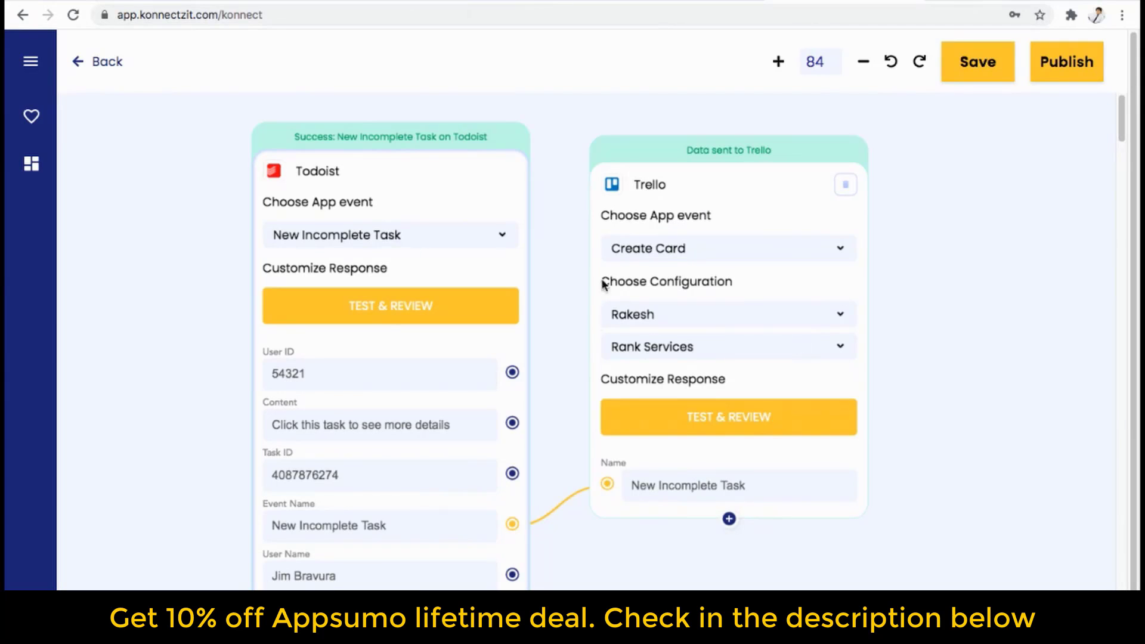
click(555, 4)
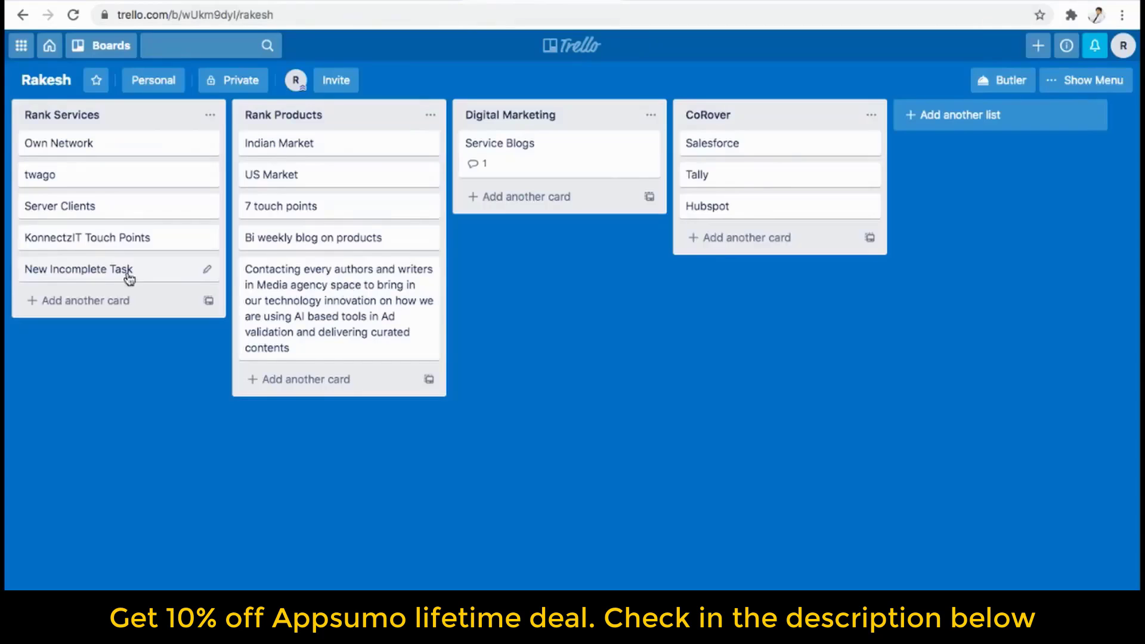
Verify the 'New Incomplete Task' card in Rank Services, then return to the KonnectzIT canvas and recenter it.
click(663, 4)
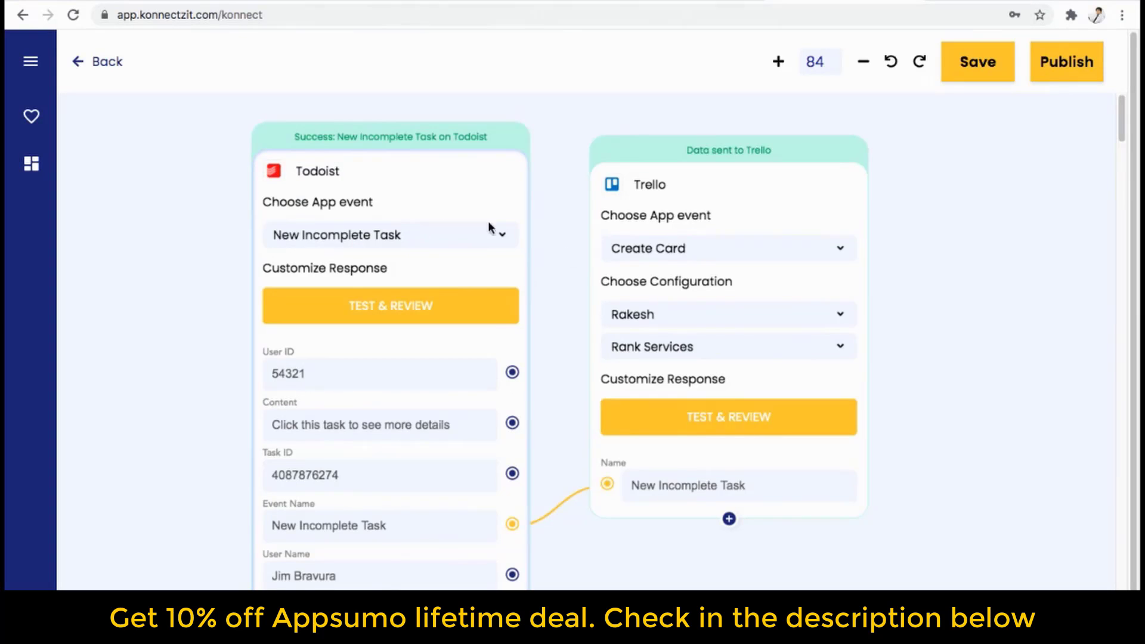
click(476, 5)
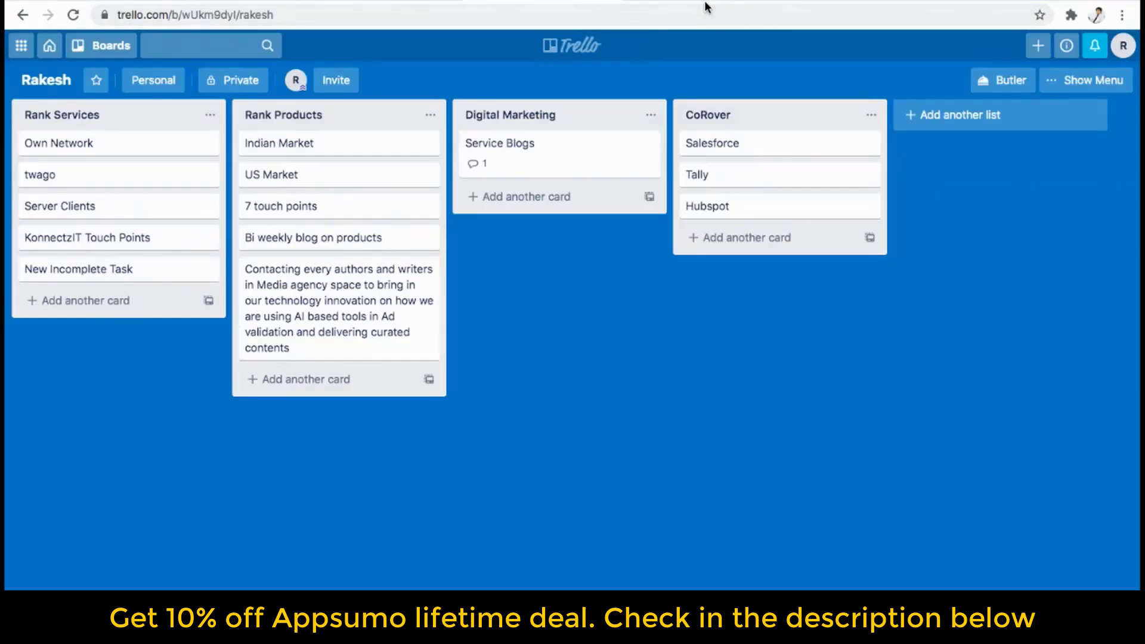
click(778, 4)
drag(680, 549, 554, 535)
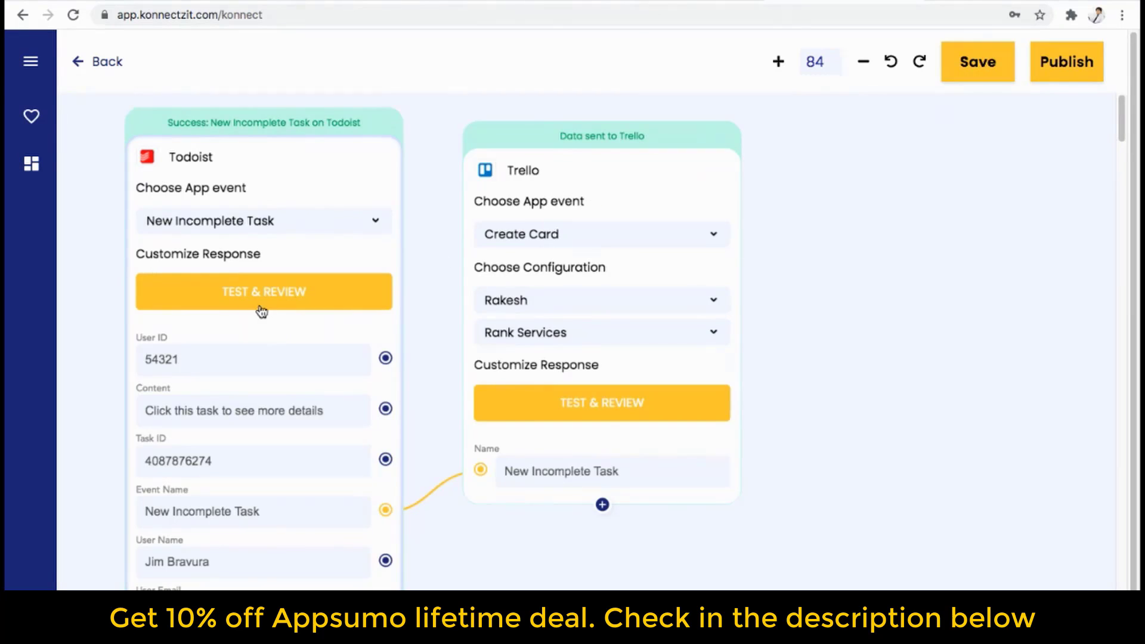
Drag Bitly from Authorised Apps onto the canvas and place it beside the Trello step.
click(31, 62)
drag(55, 526, 803, 245)
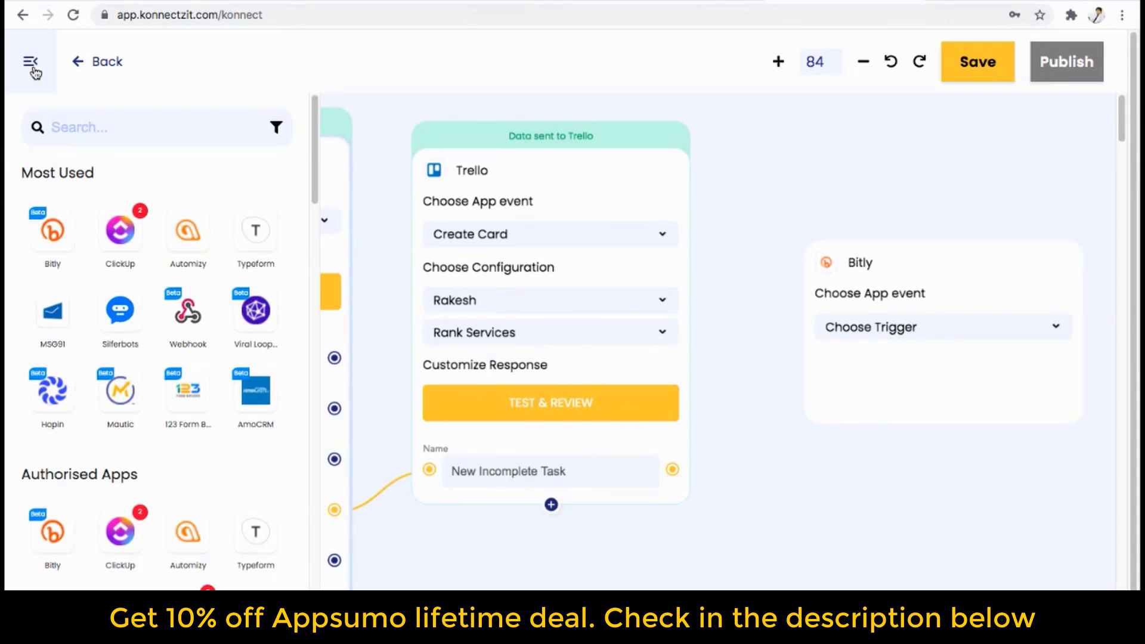
click(34, 70)
drag(1009, 276, 935, 256)
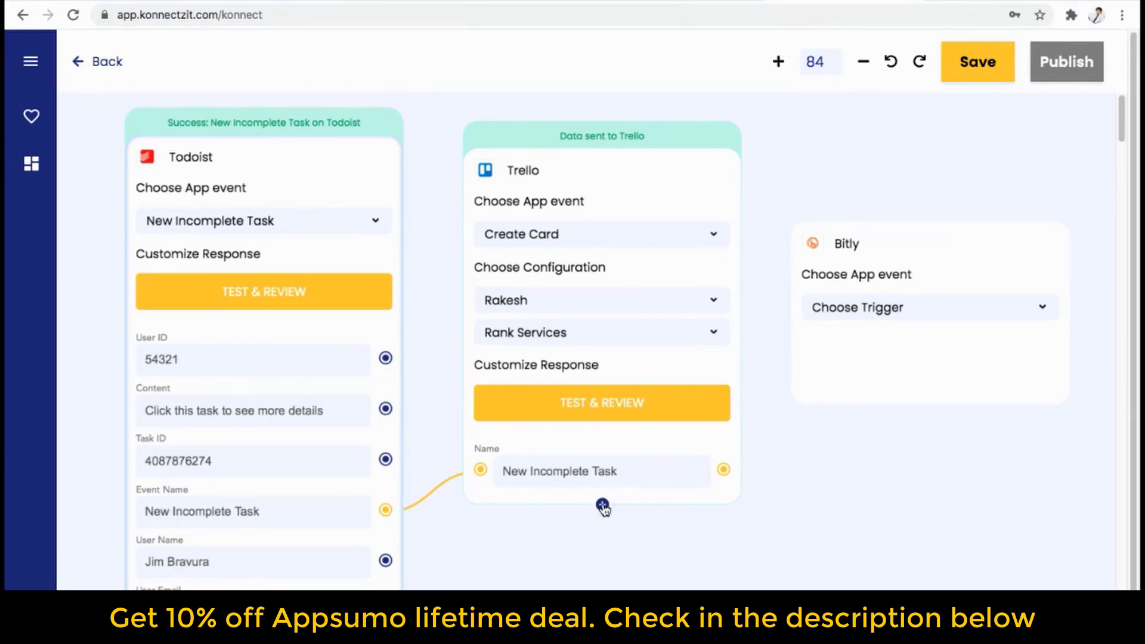
mouse_move(871, 391)
Browse the Trello step's available fields, including CheckItemStates, then close the list.
click(603, 507)
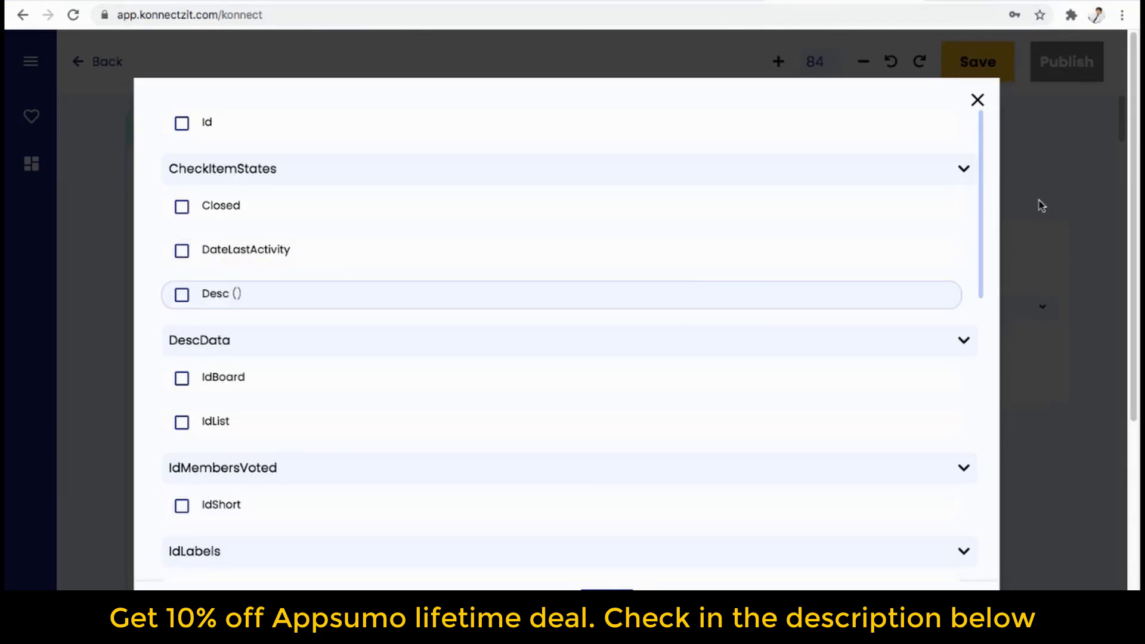
drag(982, 196, 983, 204)
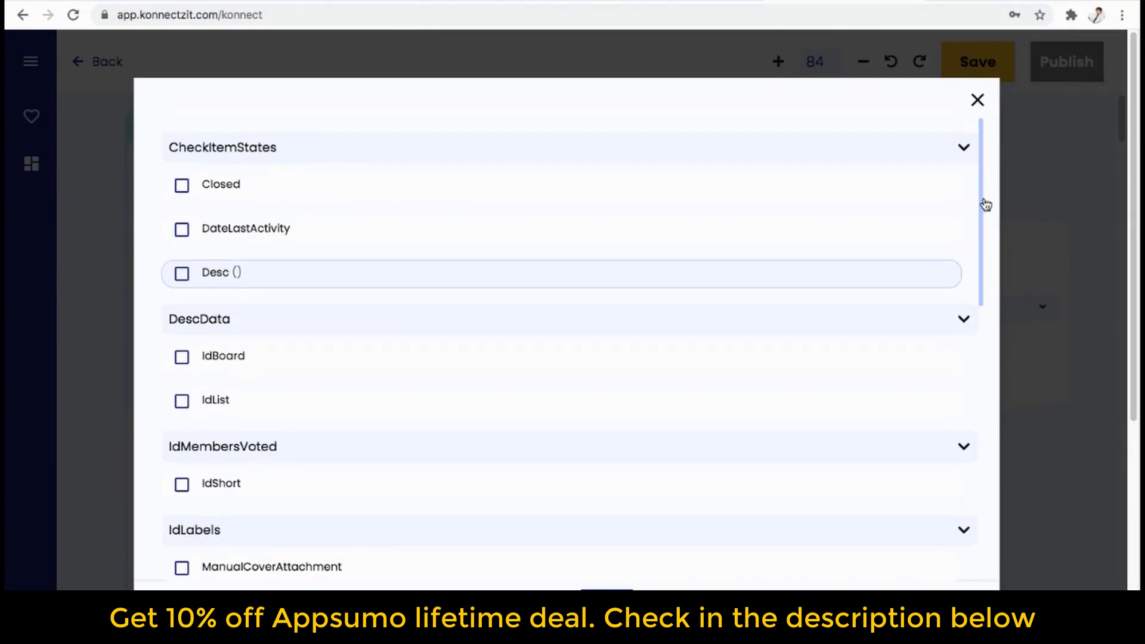
click(961, 149)
click(962, 150)
drag(979, 200, 983, 429)
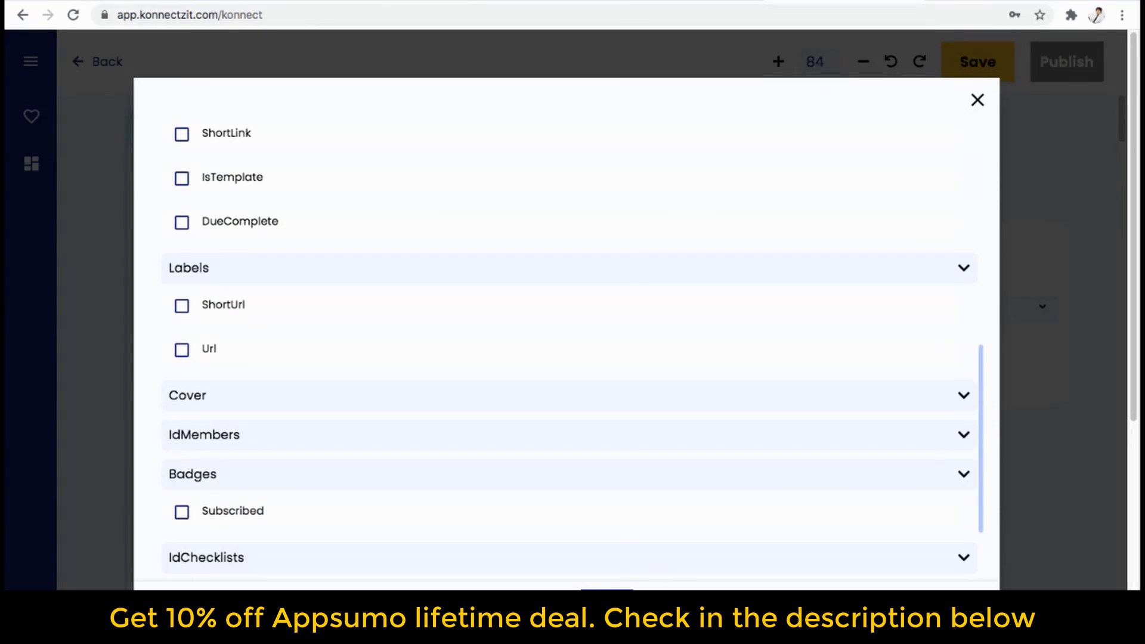
click(607, 600)
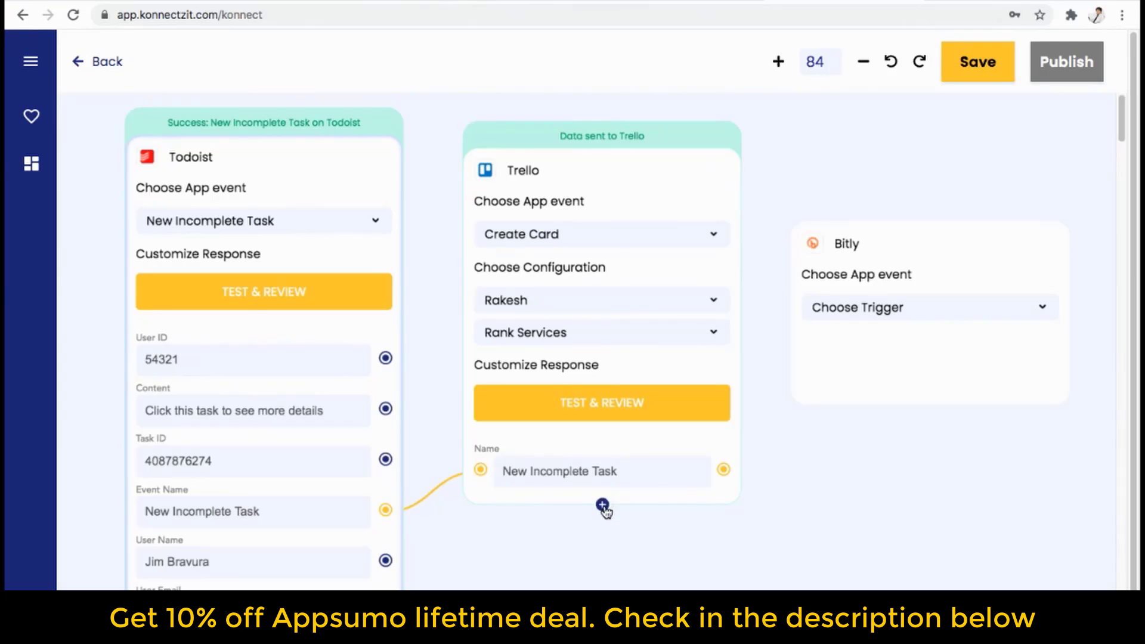
Add the card's Url field to the Trello step's response fields.
click(602, 506)
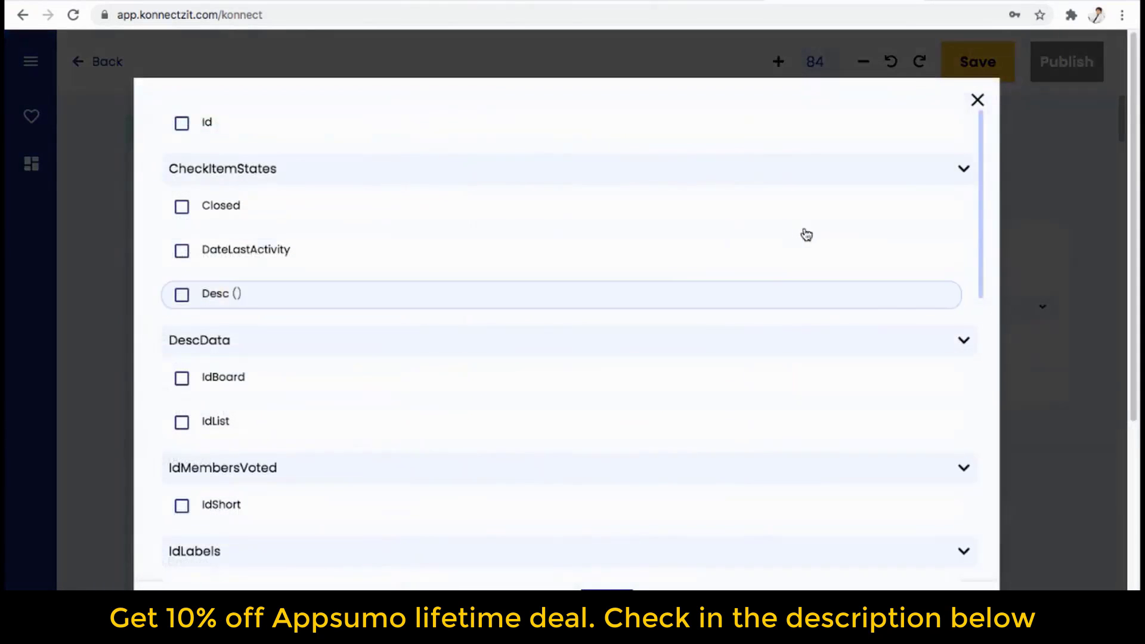
drag(979, 190, 973, 410)
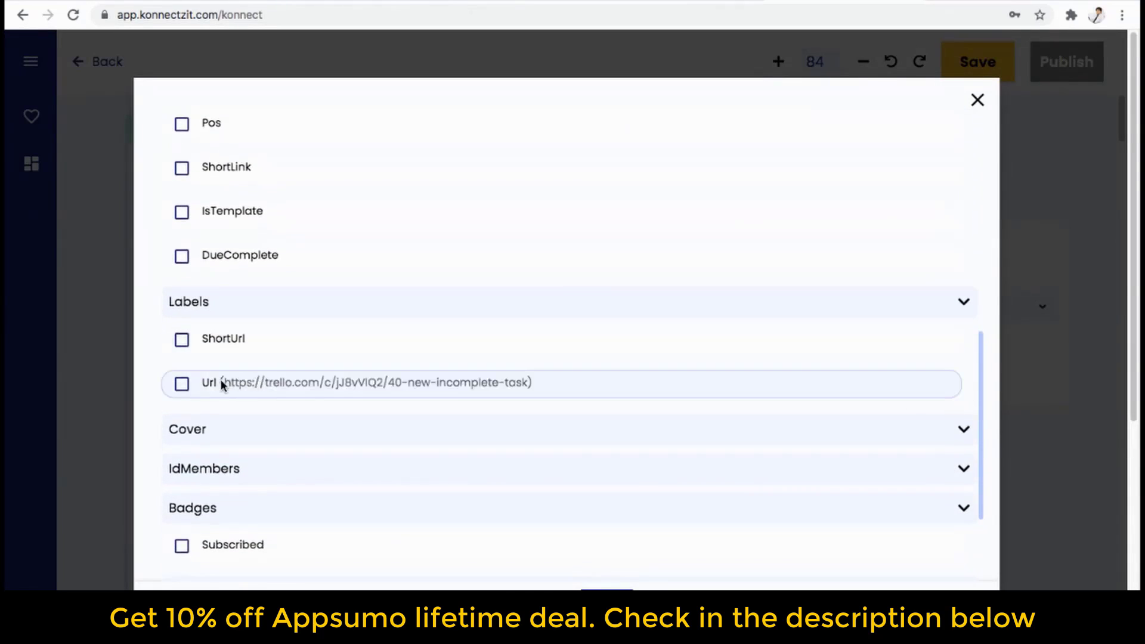
scroll(184, 385, down, 7)
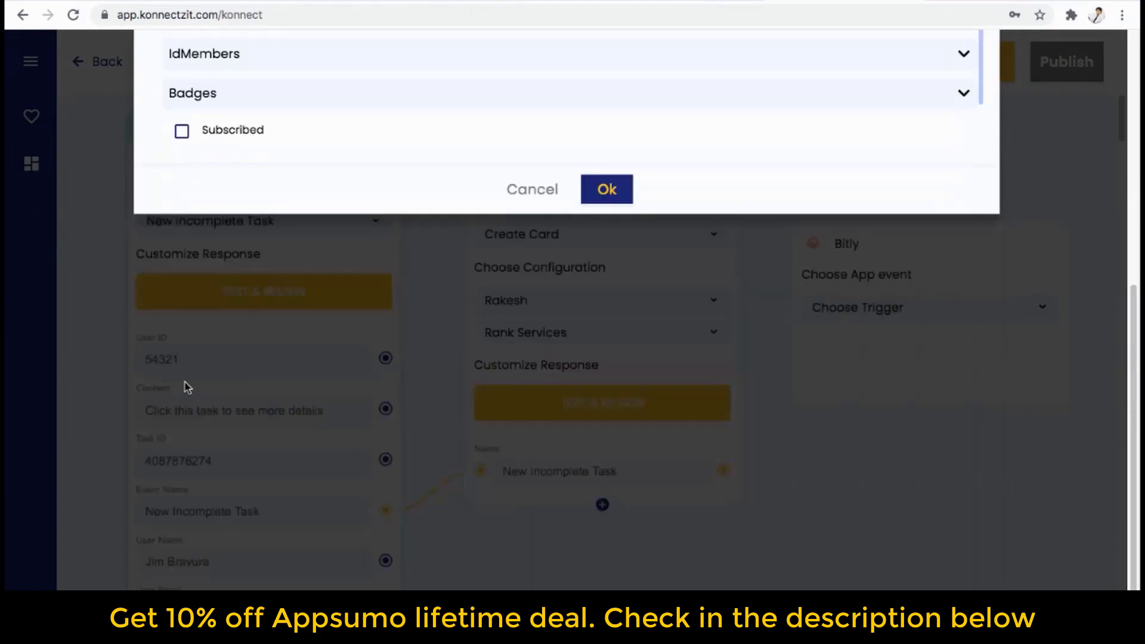
click(608, 190)
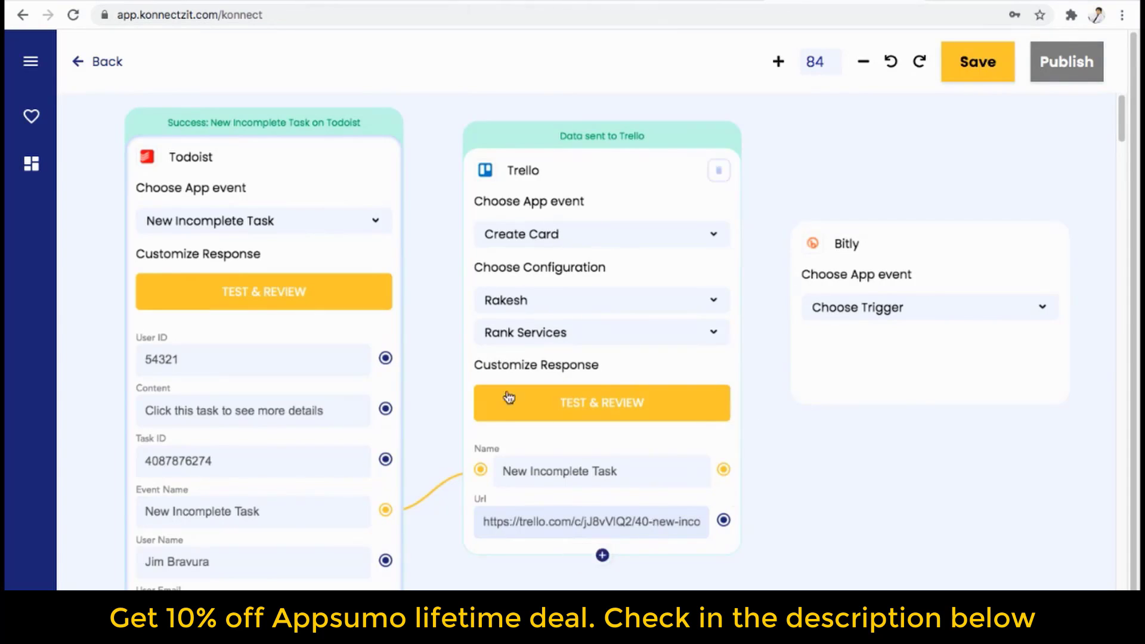
Set Bitly to Create Link with Trello's Url as Long URL and title Konnectzit.
click(947, 310)
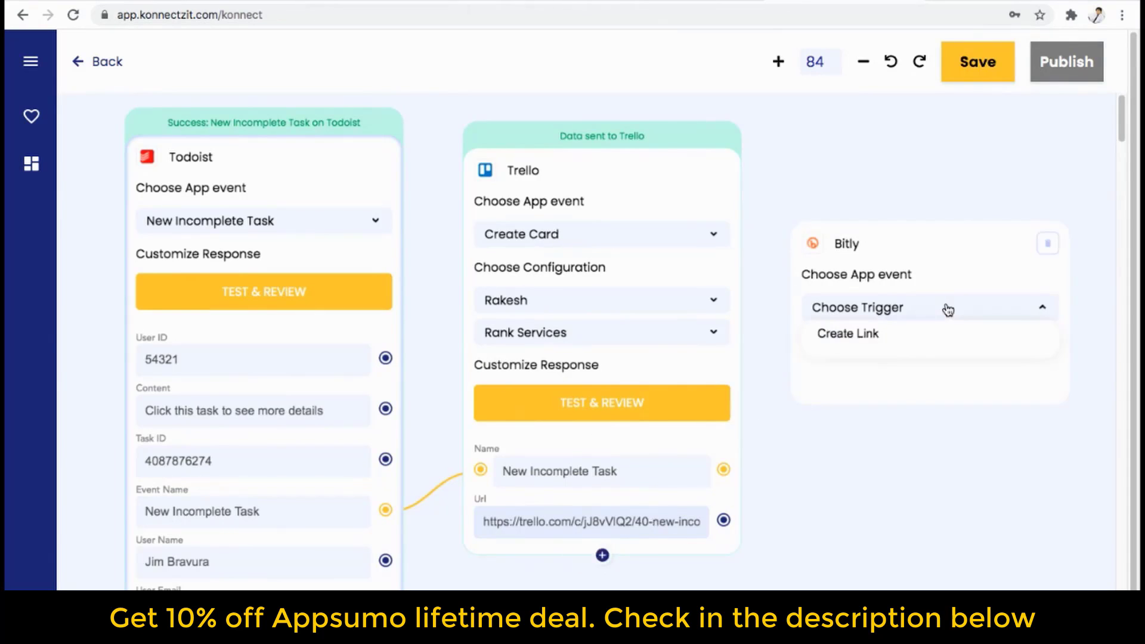
click(910, 331)
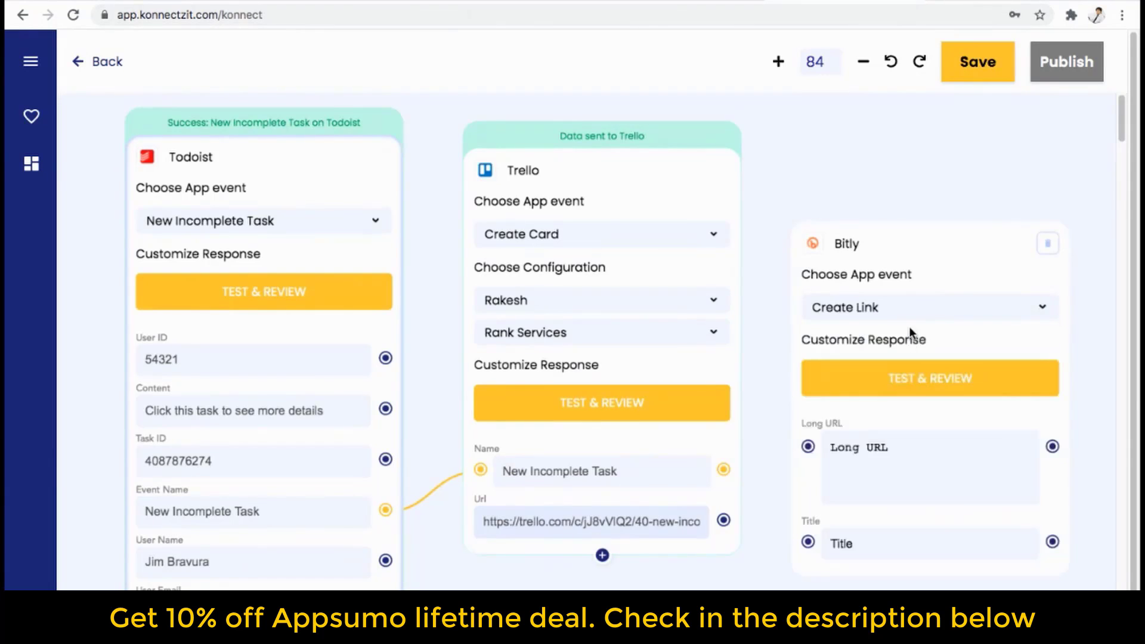
drag(725, 524, 808, 447)
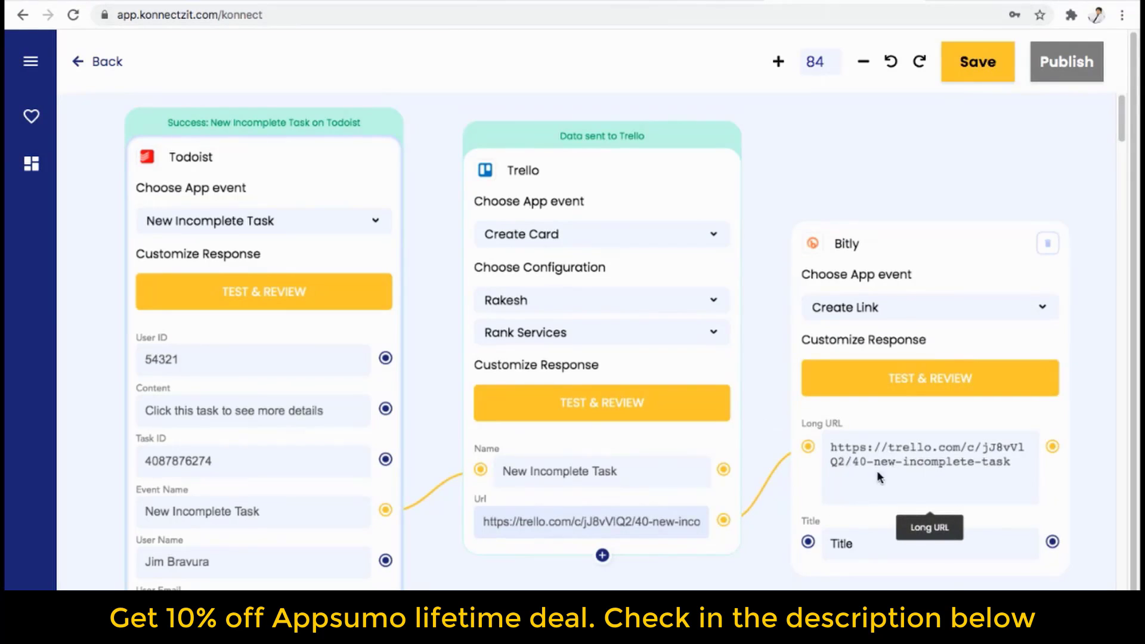
click(861, 544)
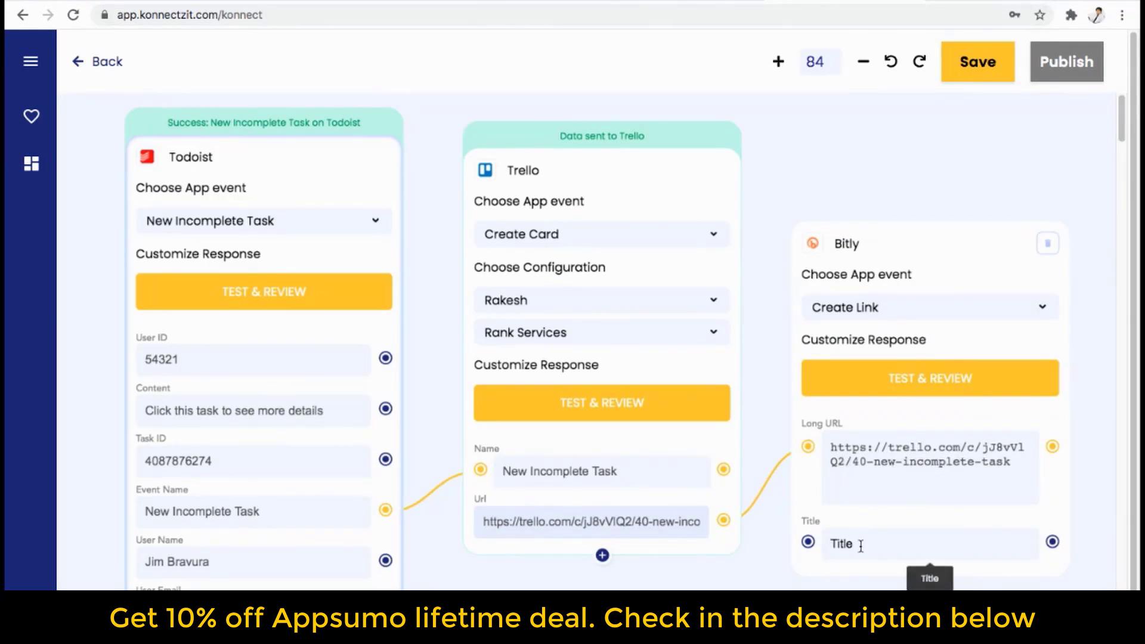
text(Konnectzit)
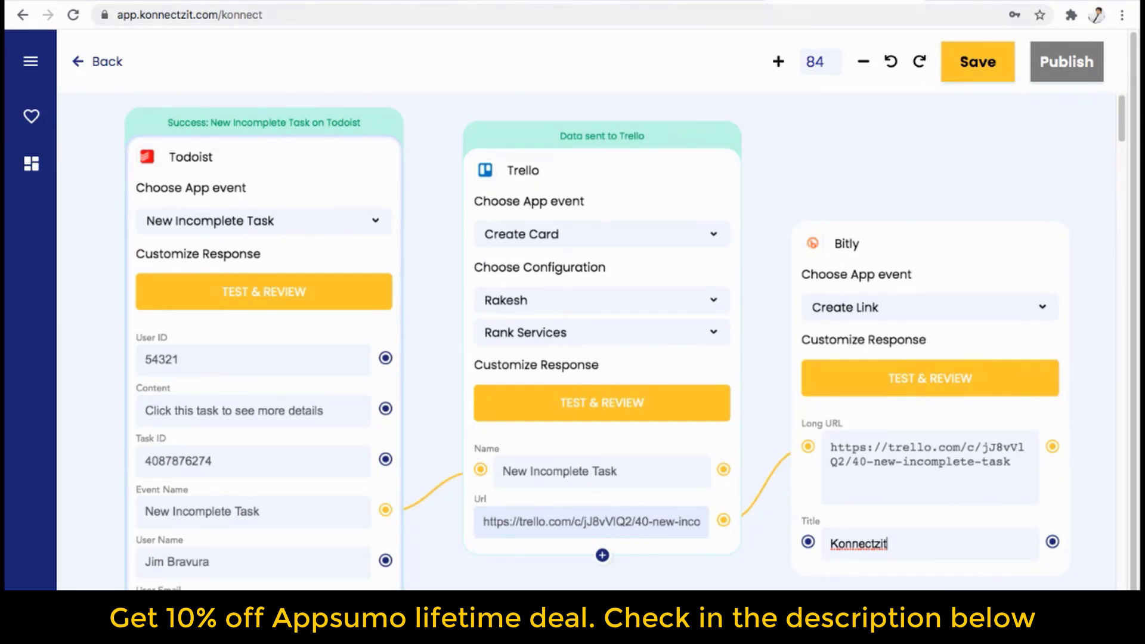
Test the Bitly step and switch to the Bitly links page.
click(525, 2)
click(913, 383)
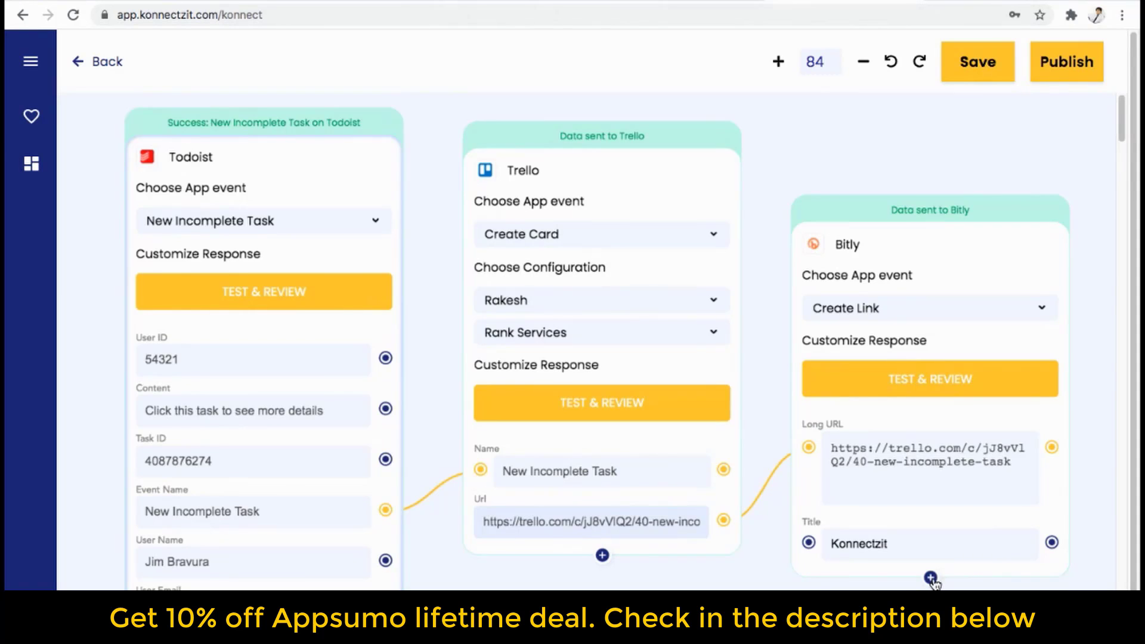
click(384, 3)
click(72, 15)
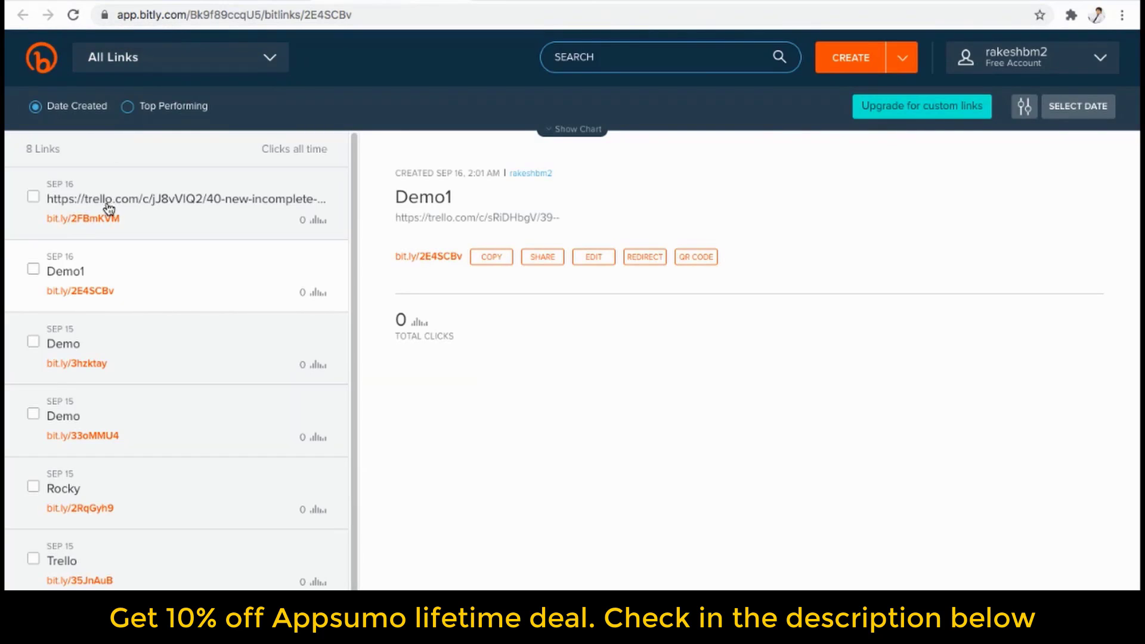
click(161, 218)
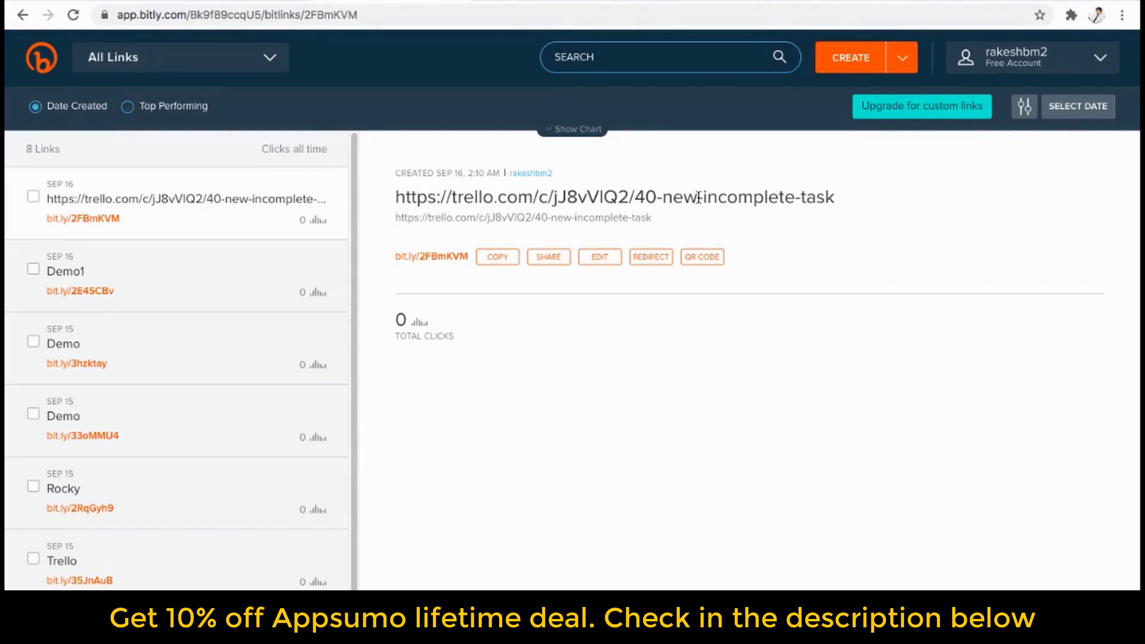
drag(665, 202, 836, 202)
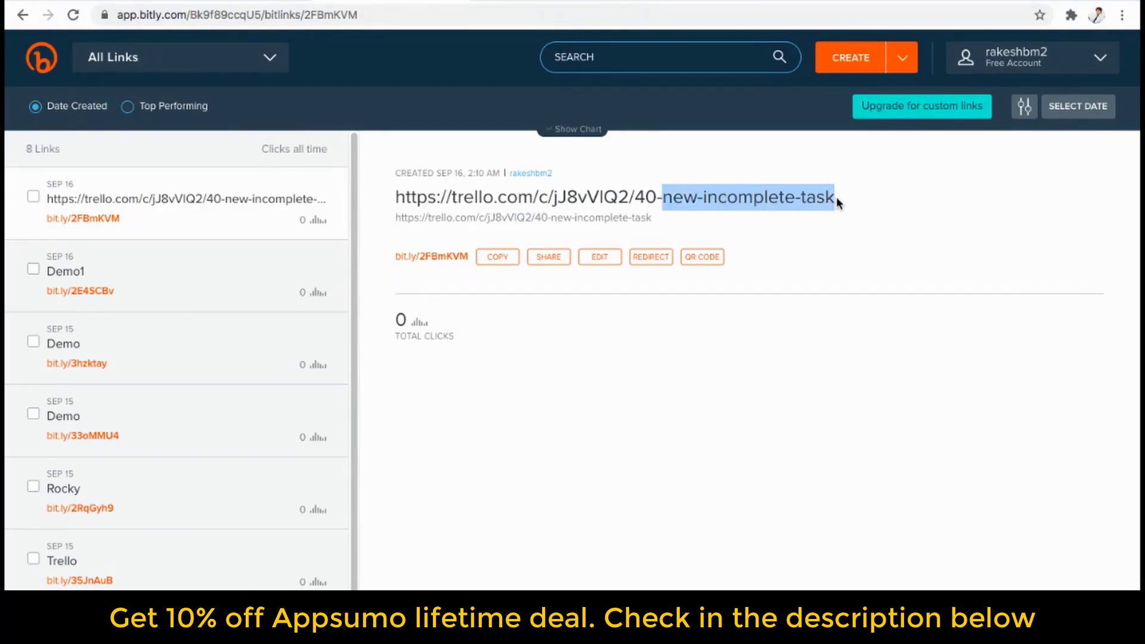
click(690, 229)
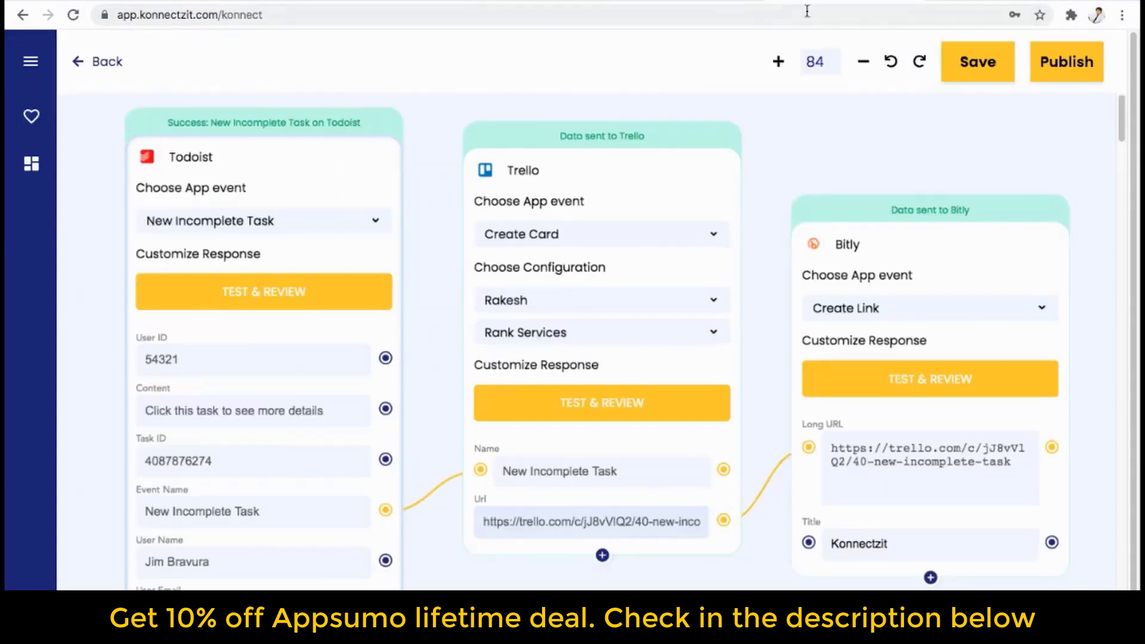
click(930, 577)
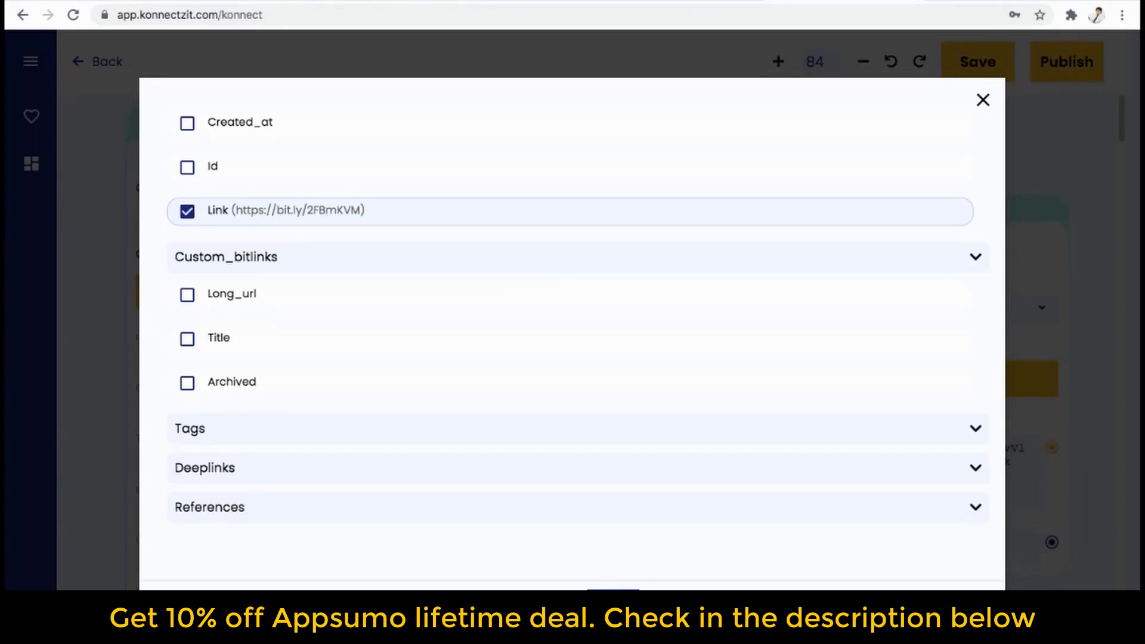
click(613, 602)
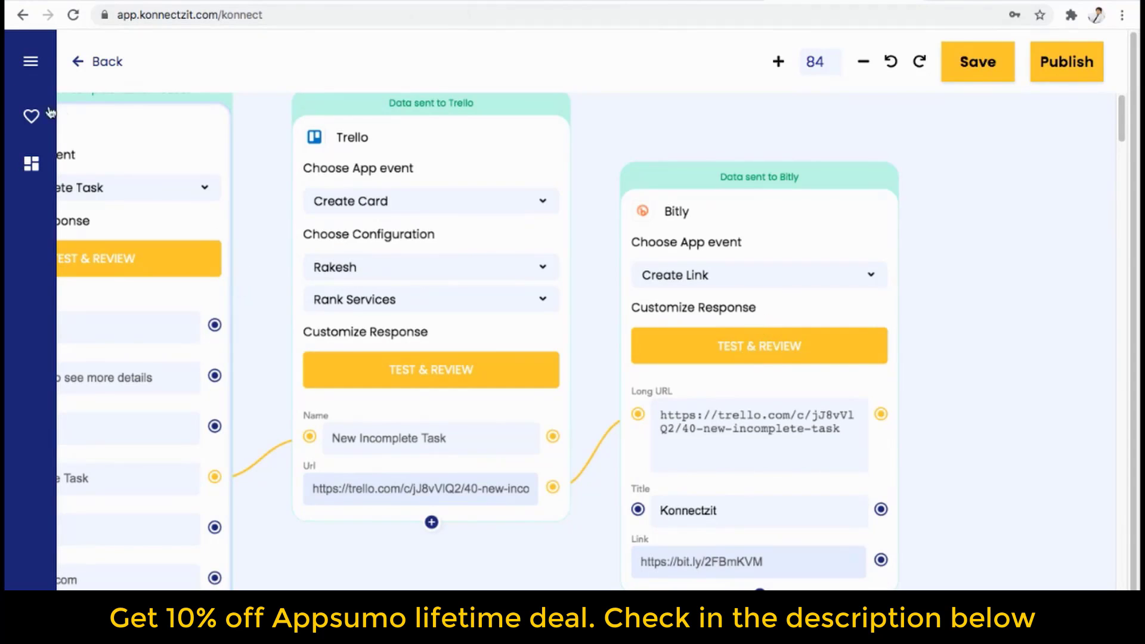
click(31, 68)
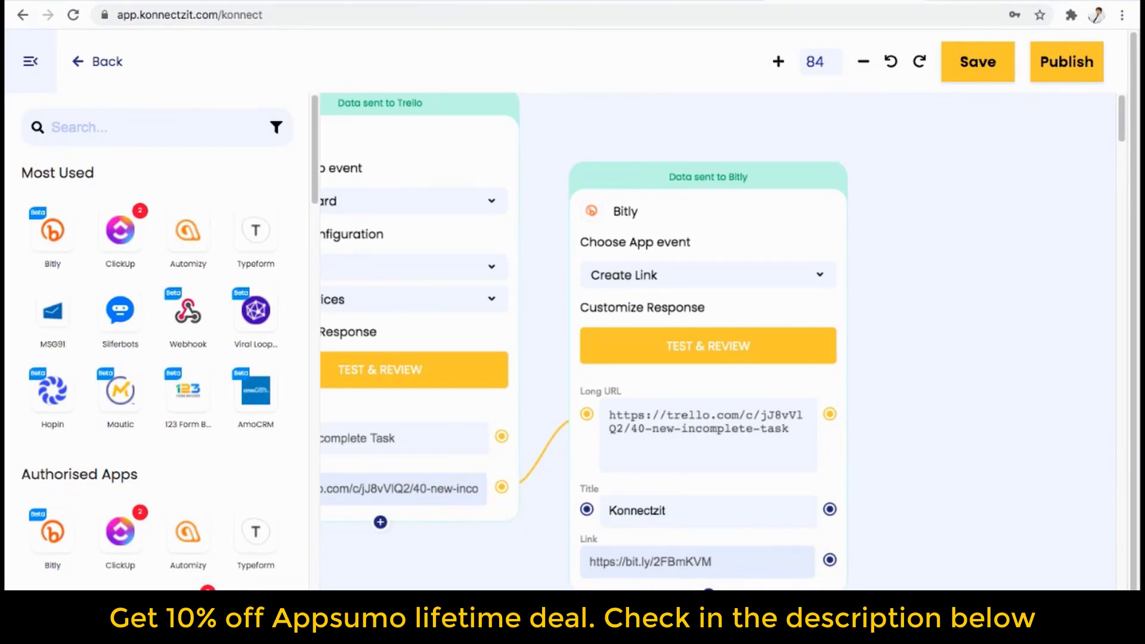
scroll(188, 572, down, 5)
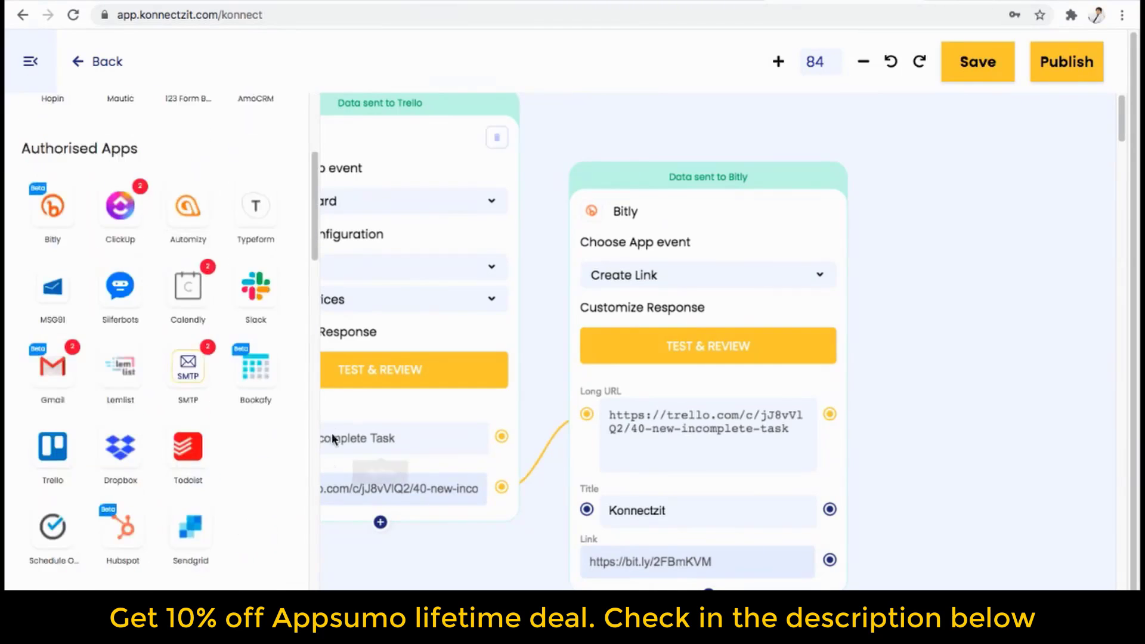
drag(53, 365, 911, 352)
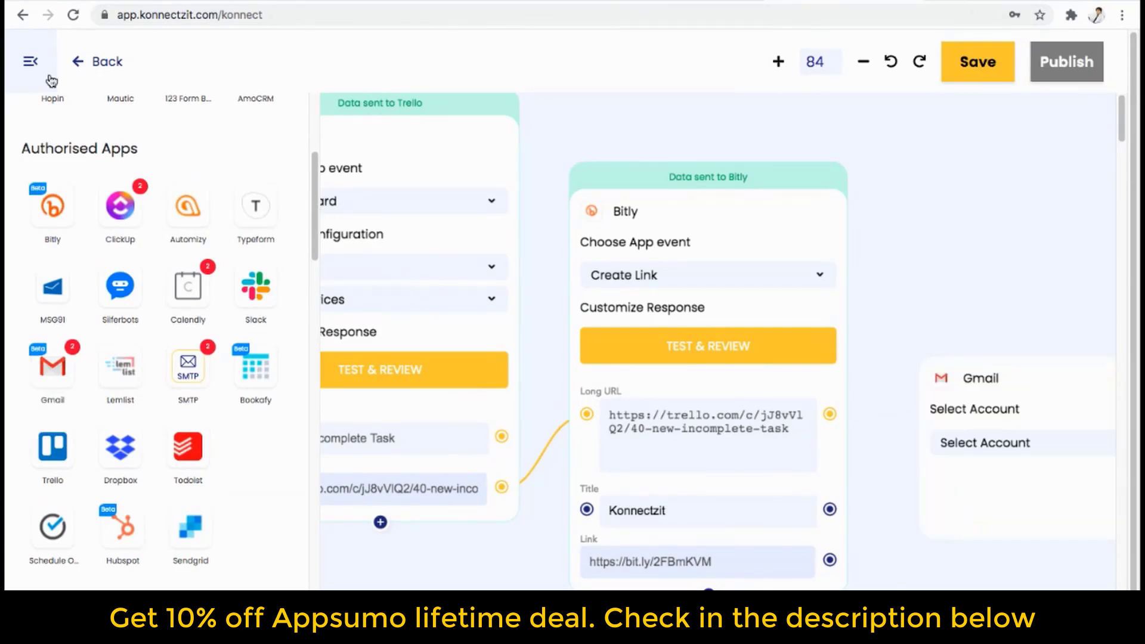
click(30, 61)
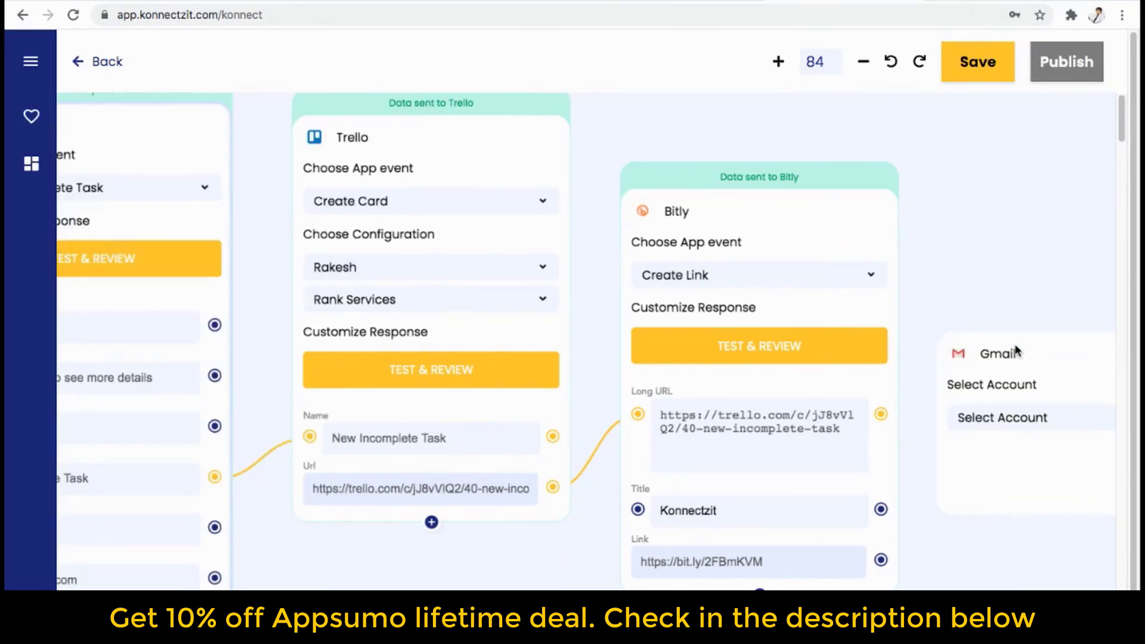
scroll(972, 506, up, 2)
scroll(972, 506, down, 5)
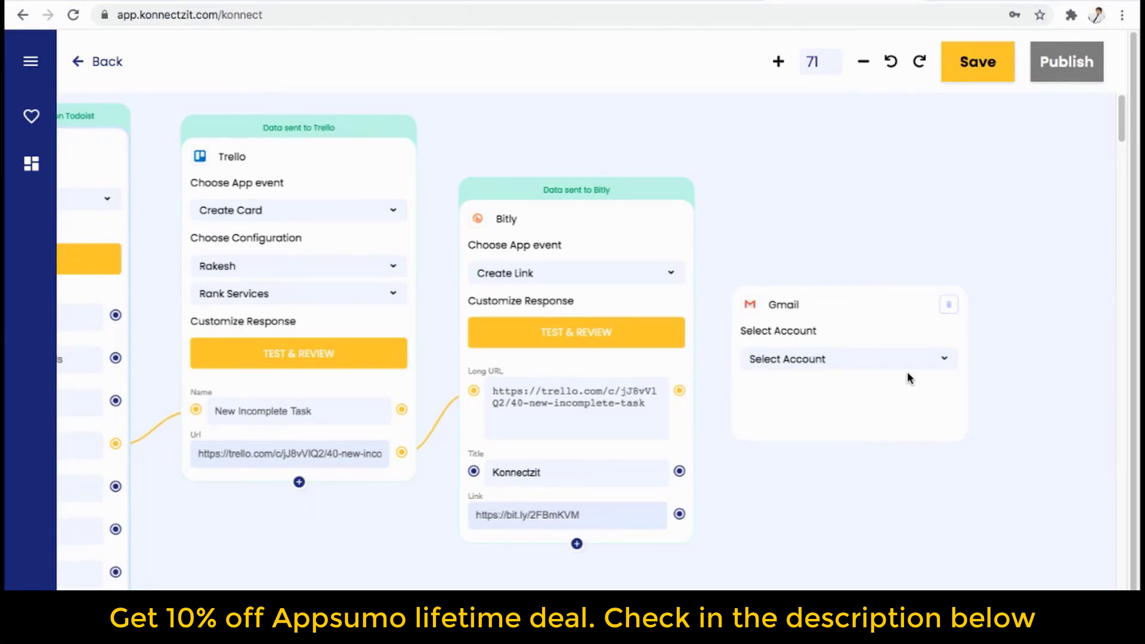
drag(893, 323, 1010, 304)
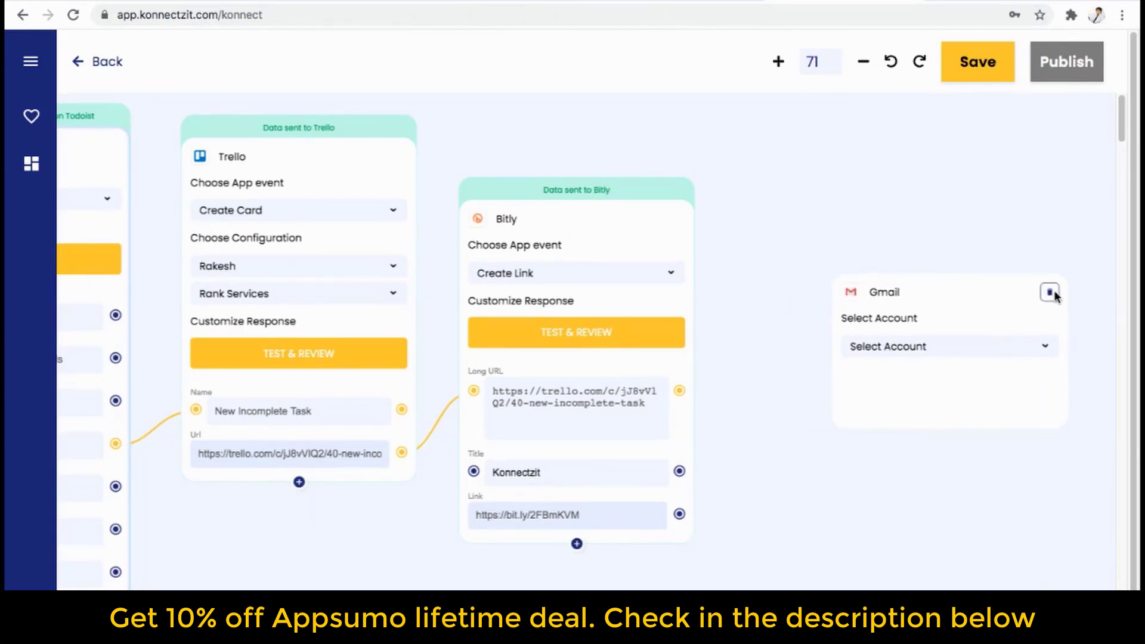
click(31, 61)
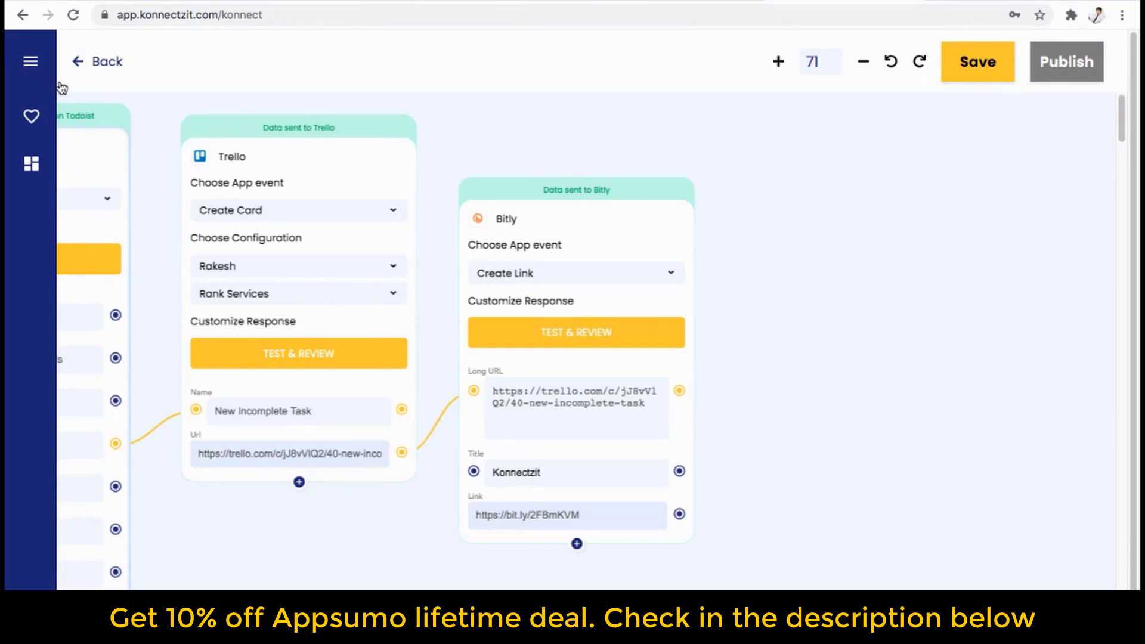
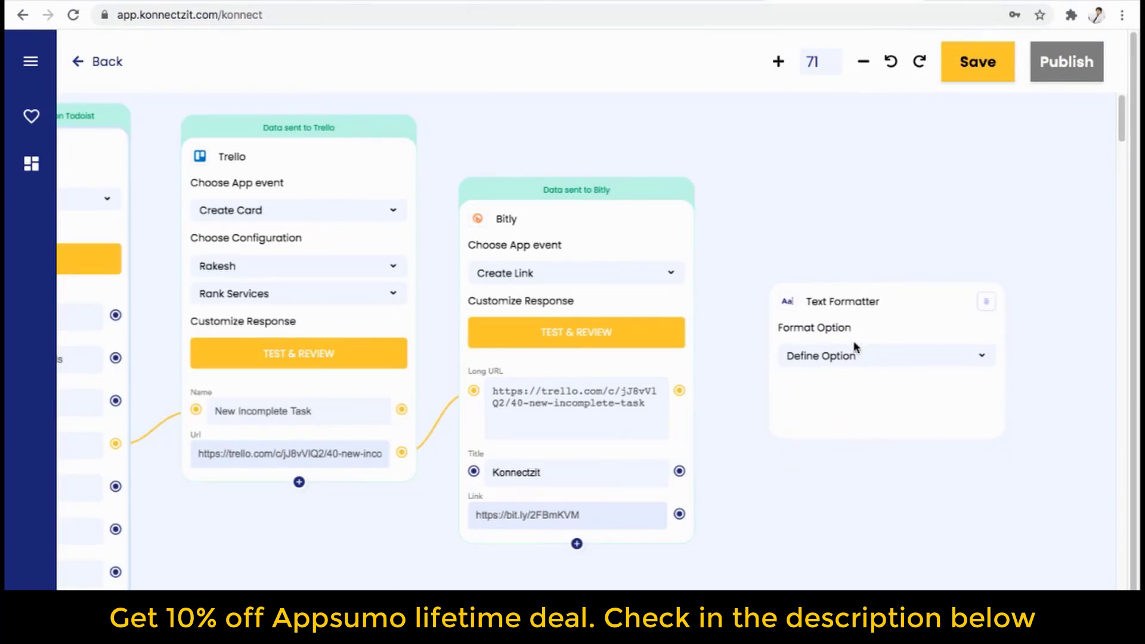
Set the Format Option to Merge Text and connect the Bitly Long URL and Link.
click(859, 356)
click(851, 378)
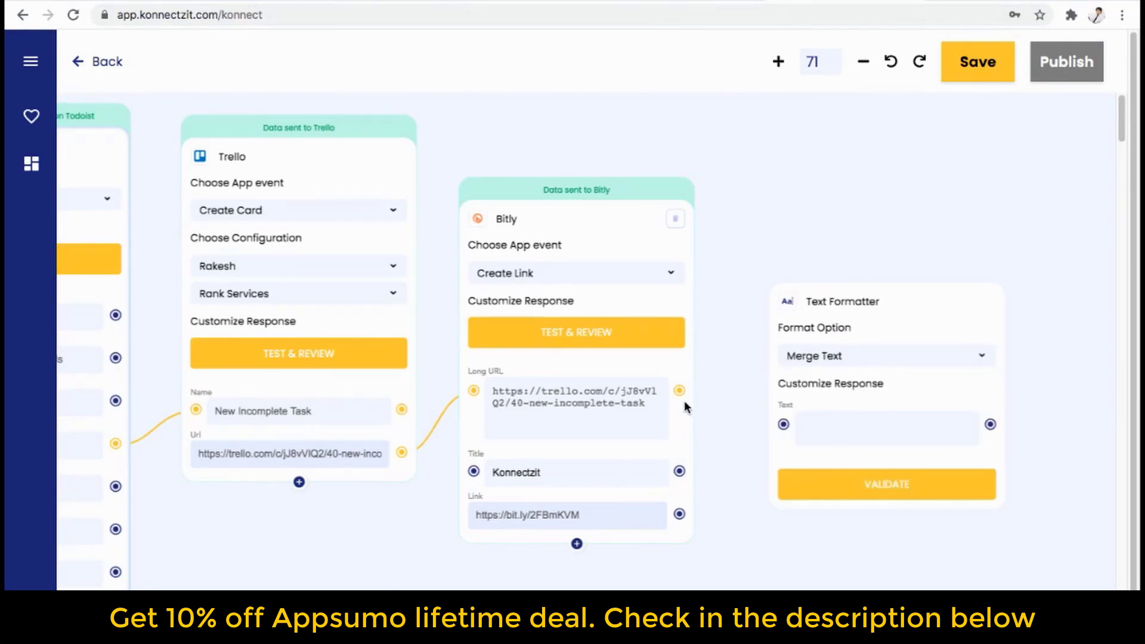
drag(684, 390, 784, 426)
drag(680, 514, 783, 426)
click(818, 425)
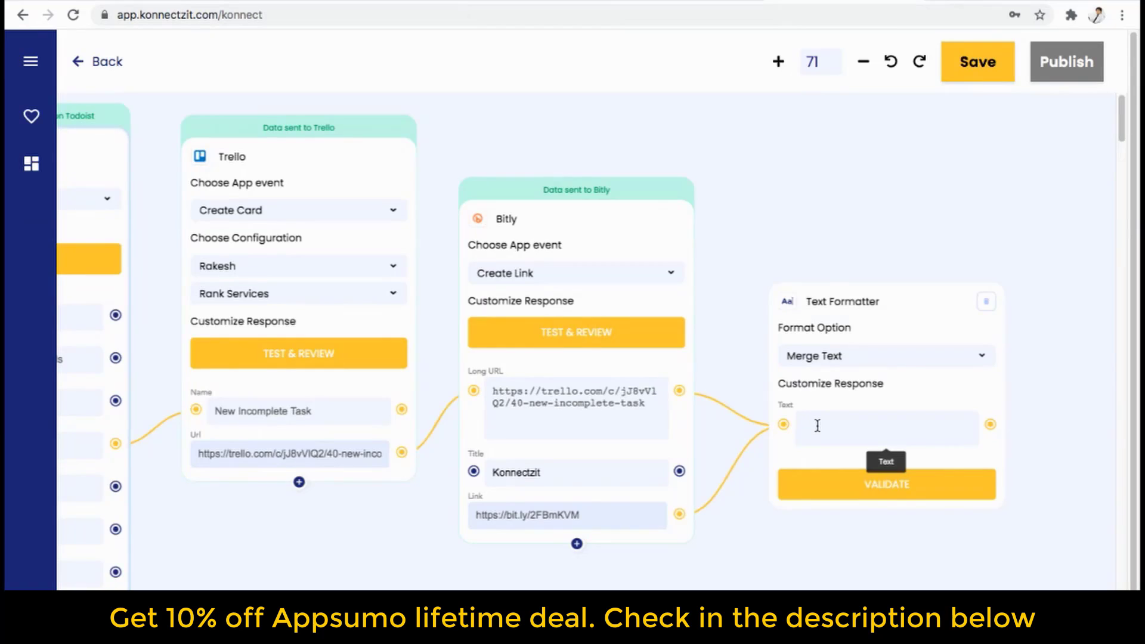
text(Hi,)
key(Return)
text(Her)
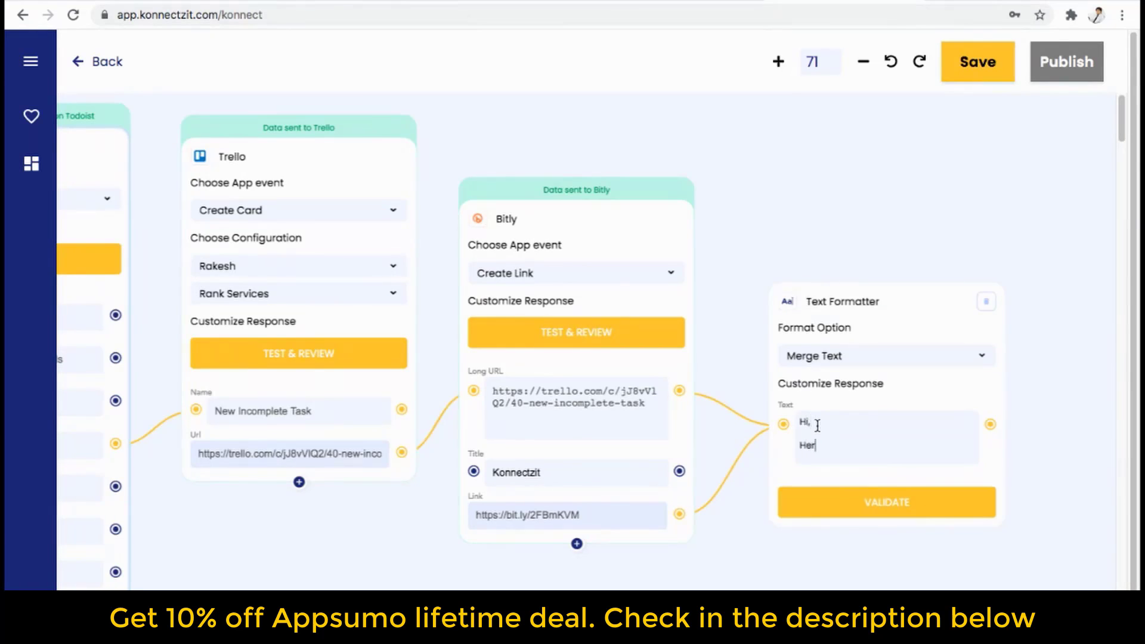
text(e is your long url)
key(Return)
text(@)
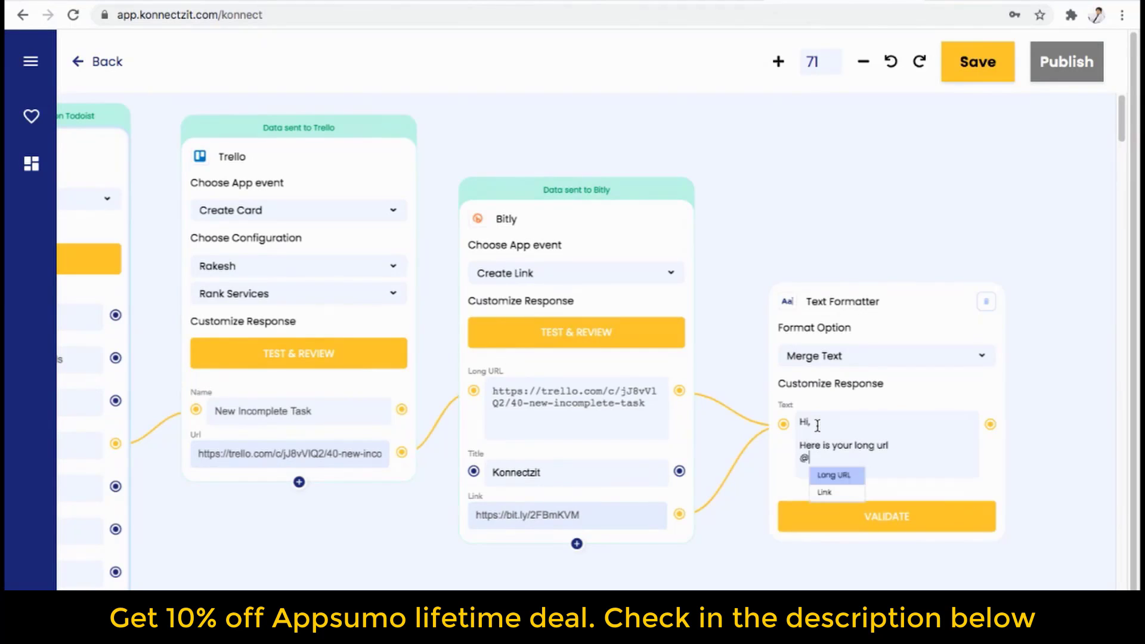
key(Return)
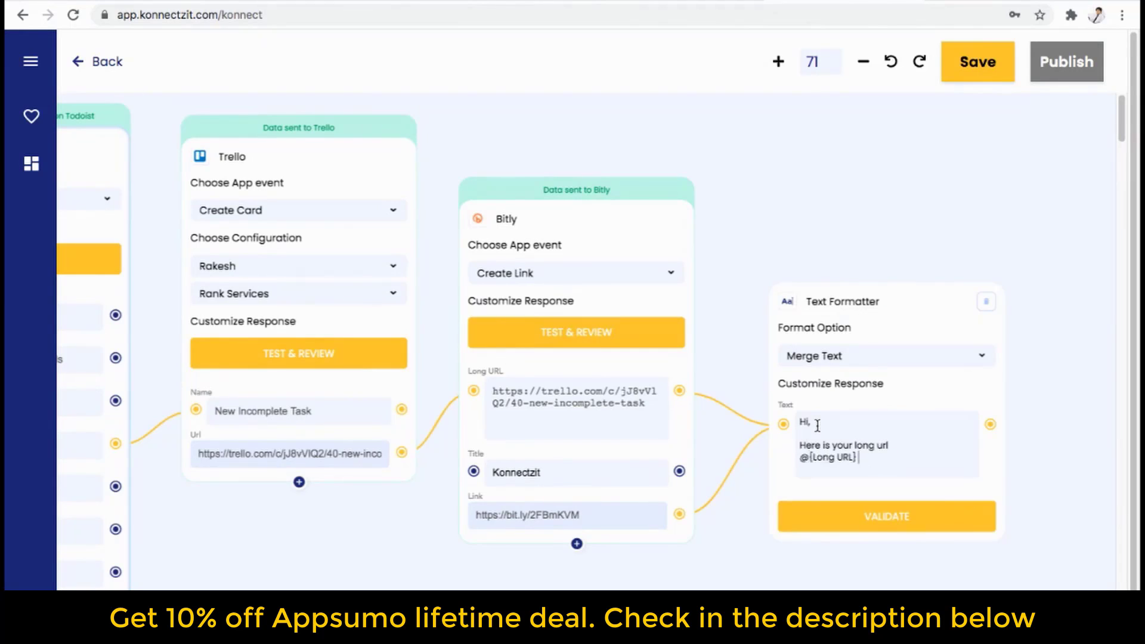
key(Return)
key(Return)
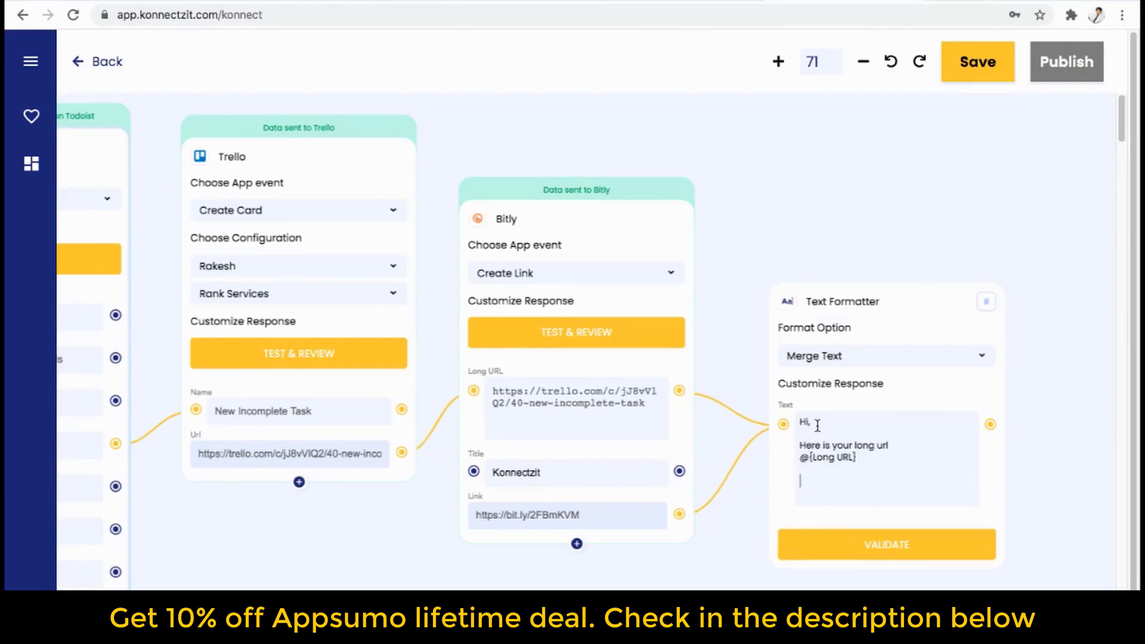
text(Short Url)
key(Return)
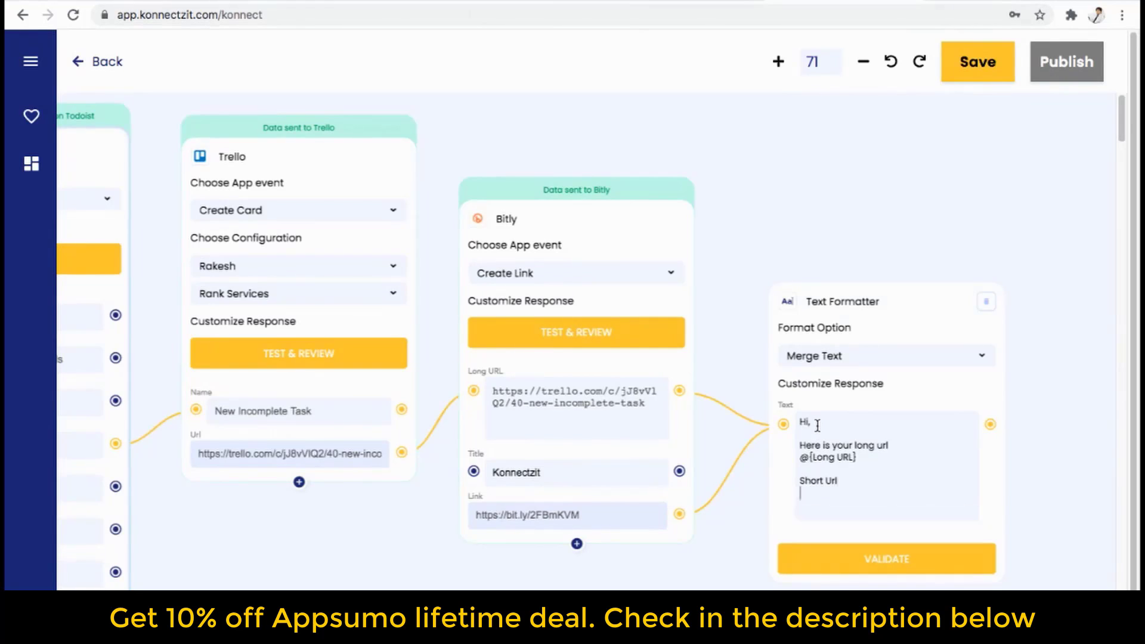
text(@)
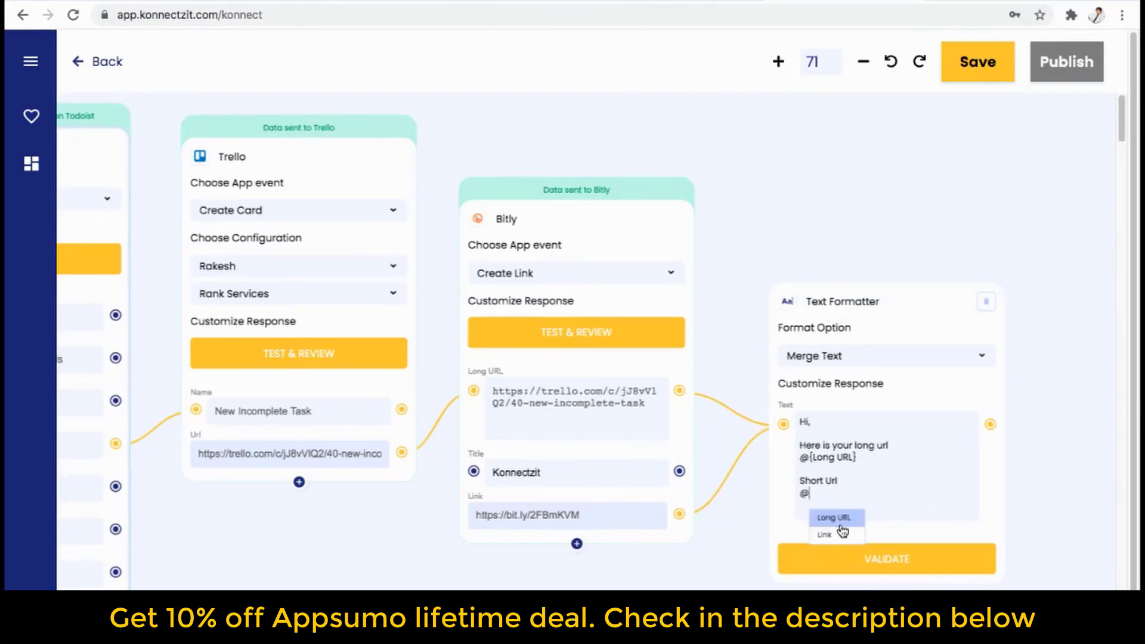
click(838, 535)
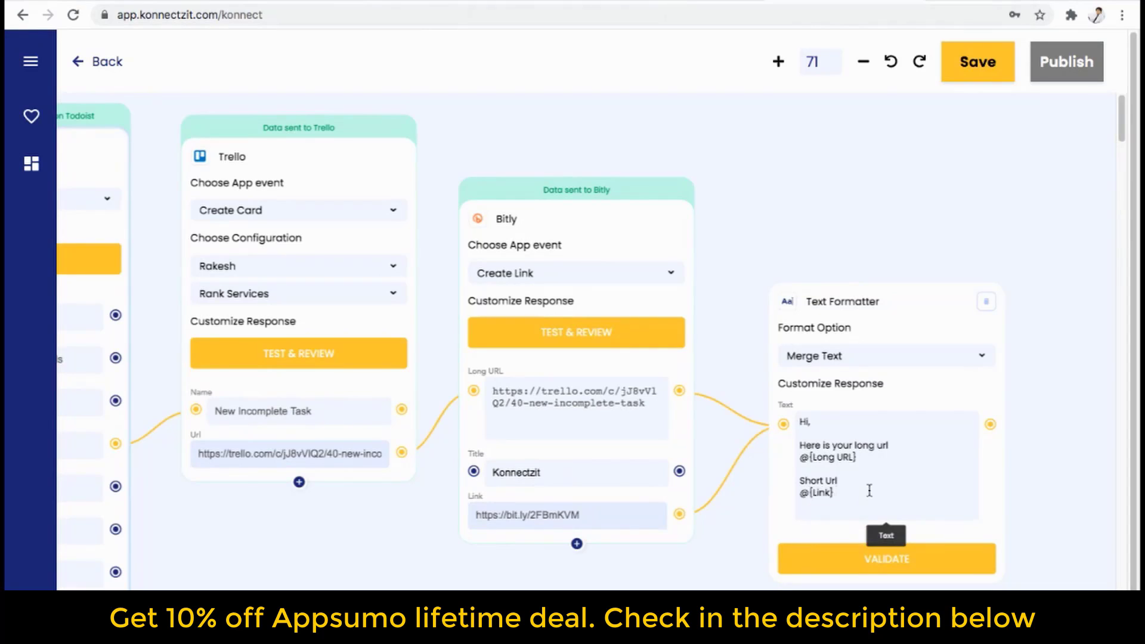
Add the 'Regards, Team Konnectzit' sign-off and validate the Text Formatter.
key(Return)
key(Return)
key(Return)
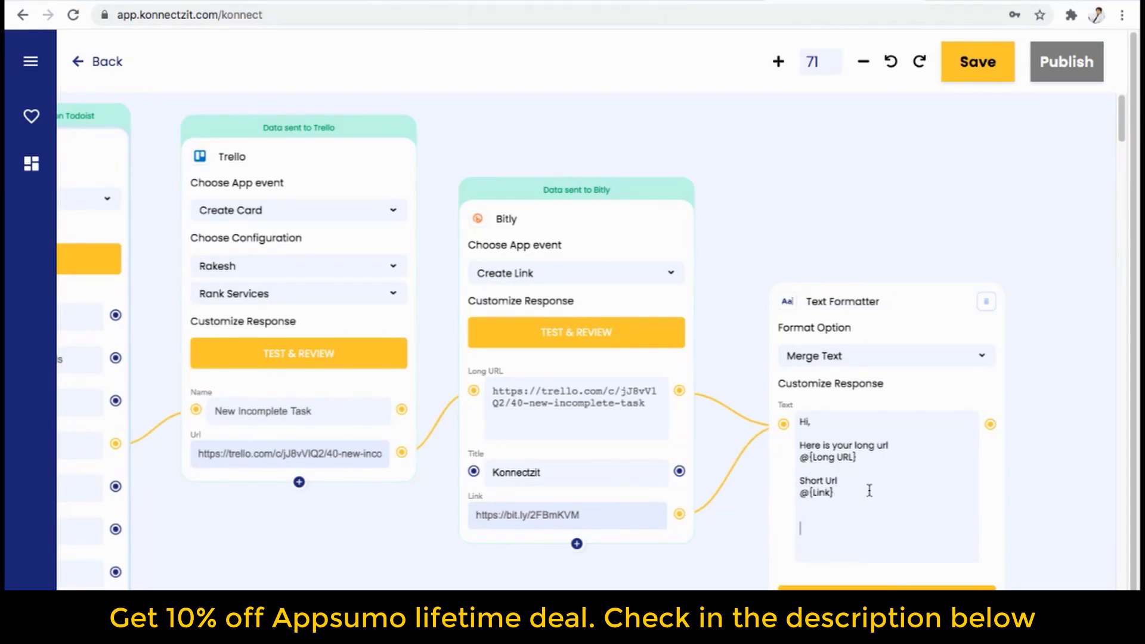
text(Regards,)
key(Return)
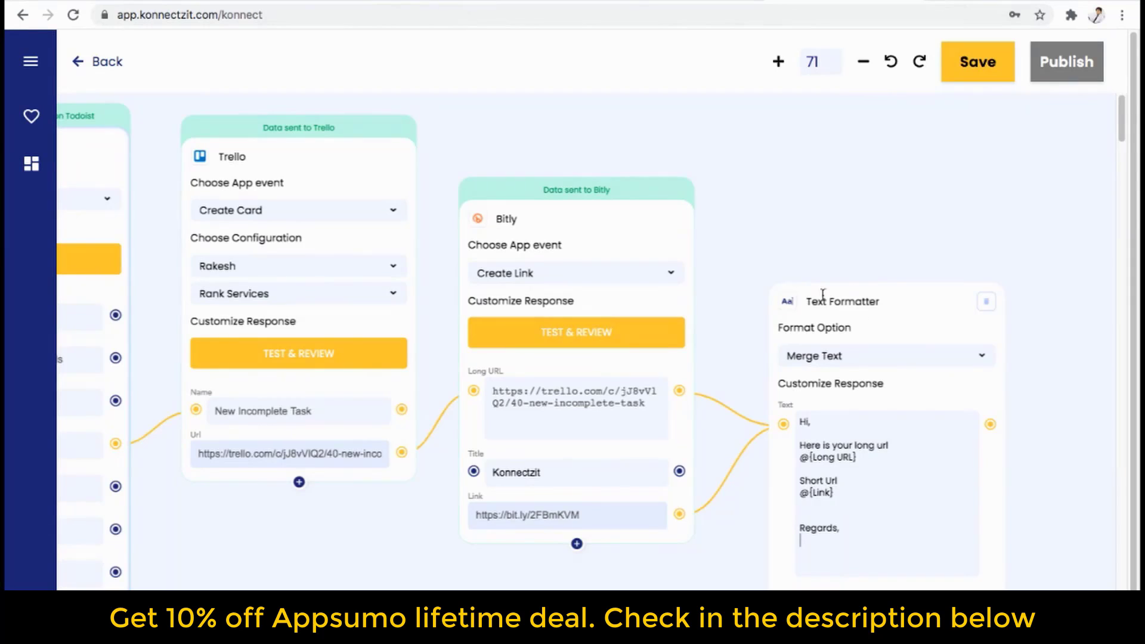
text(Team Konnectzit)
scroll(610, 557, right, 4)
scroll(610, 557, down, 1)
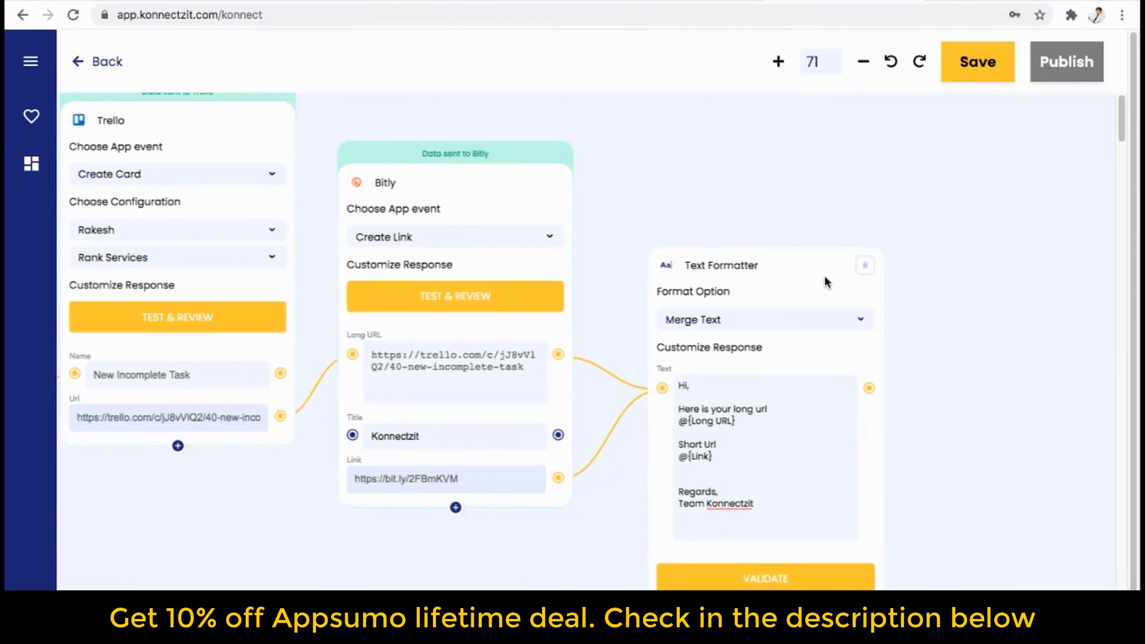
click(755, 583)
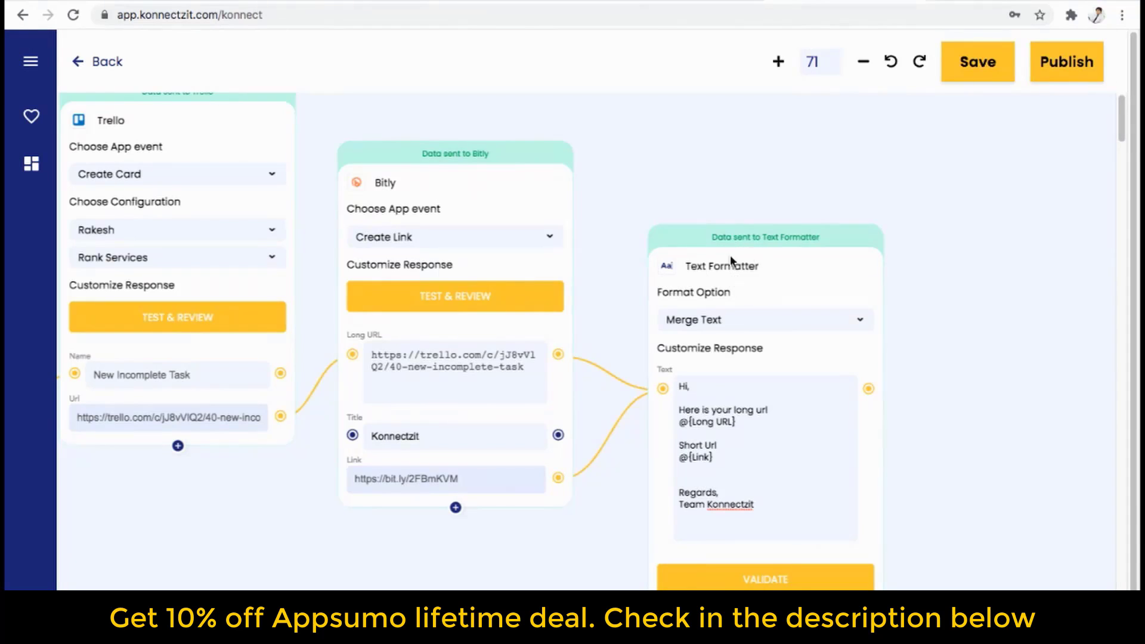
Search for Gmail in the apps list and place it on the workflow canvas.
click(31, 62)
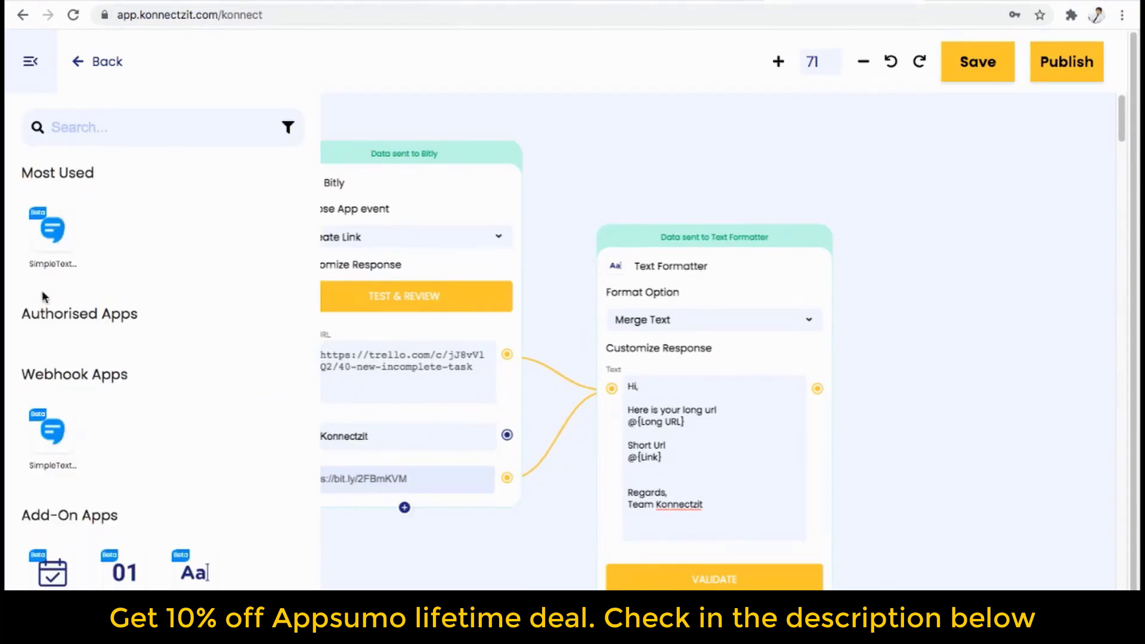
click(85, 124)
text(gma)
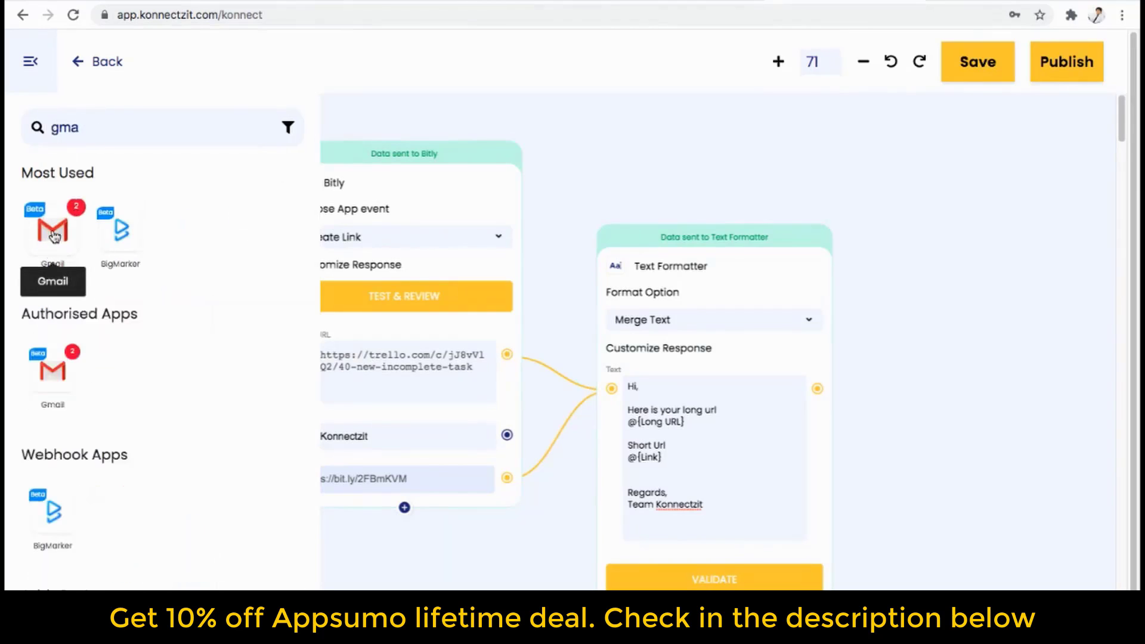
drag(53, 229, 917, 344)
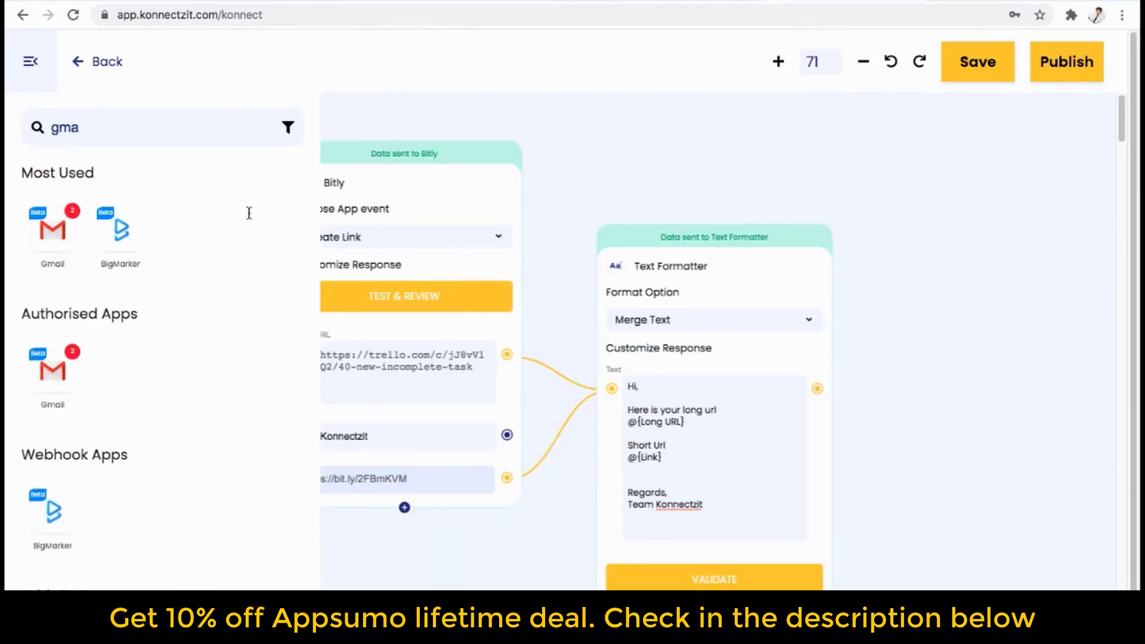
click(30, 61)
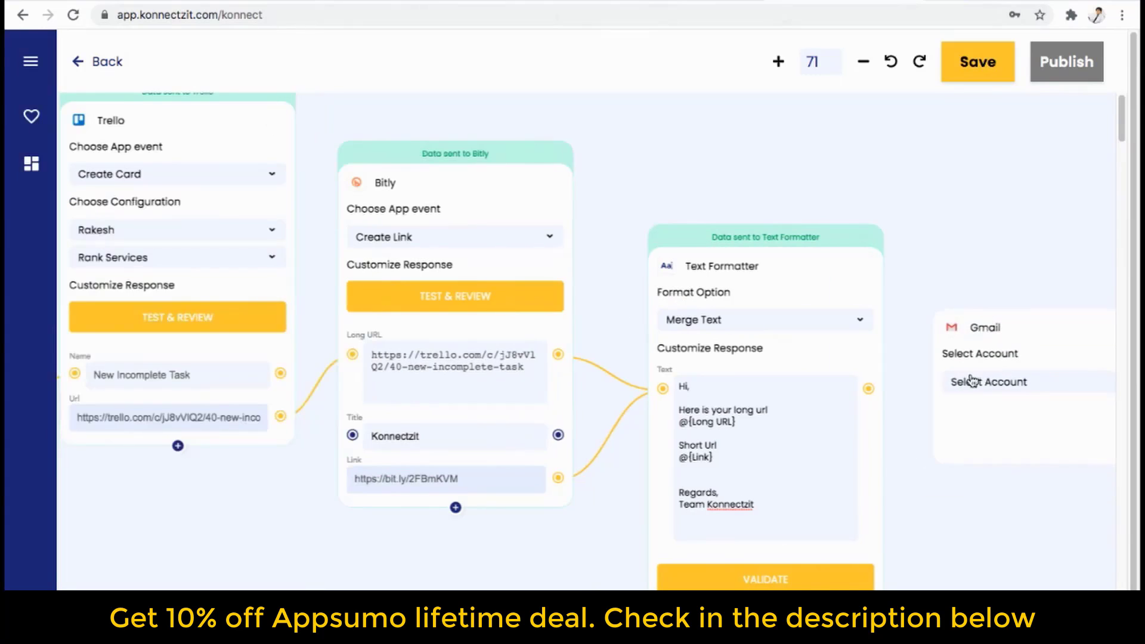
scroll(944, 500, up, 1)
scroll(944, 499, down, 4)
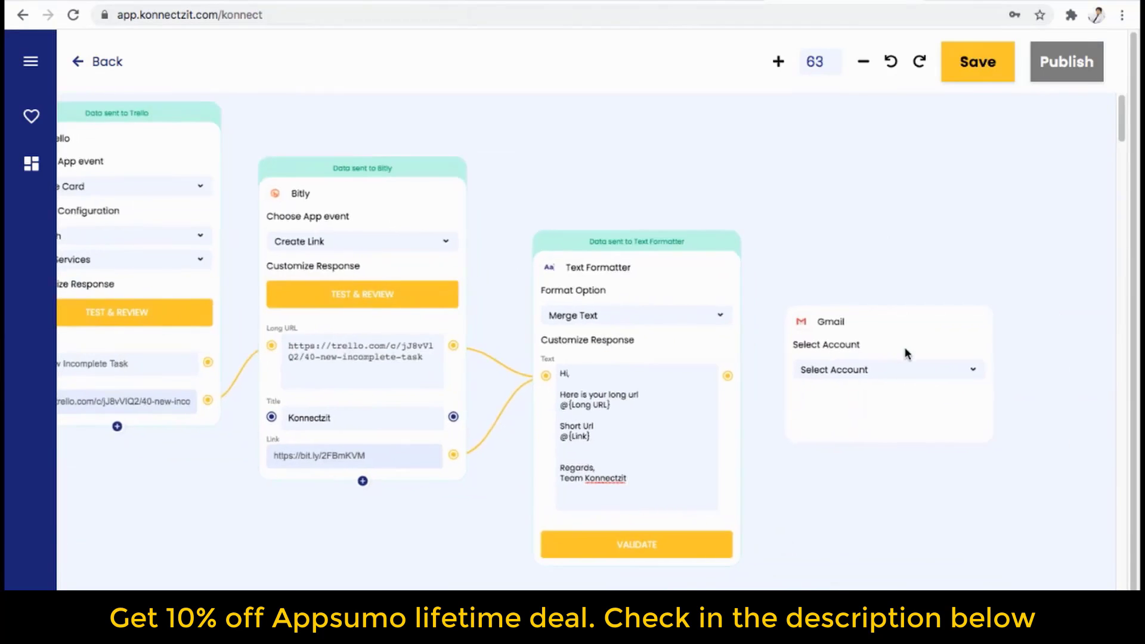
Select the first connected Gmail account and the Send Email event.
click(893, 381)
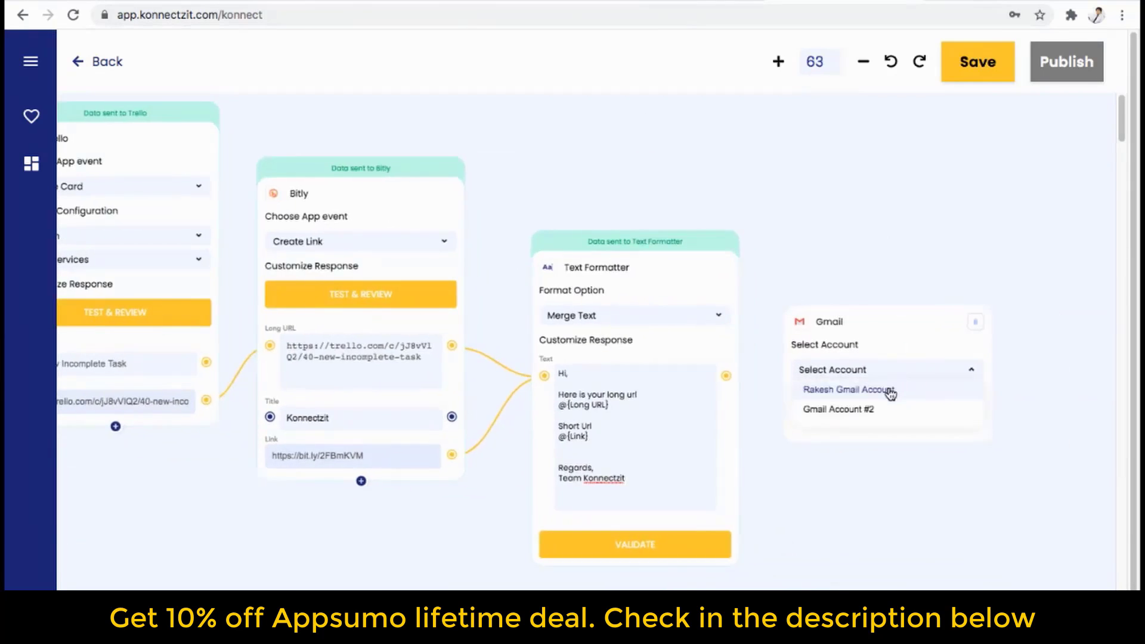
click(890, 392)
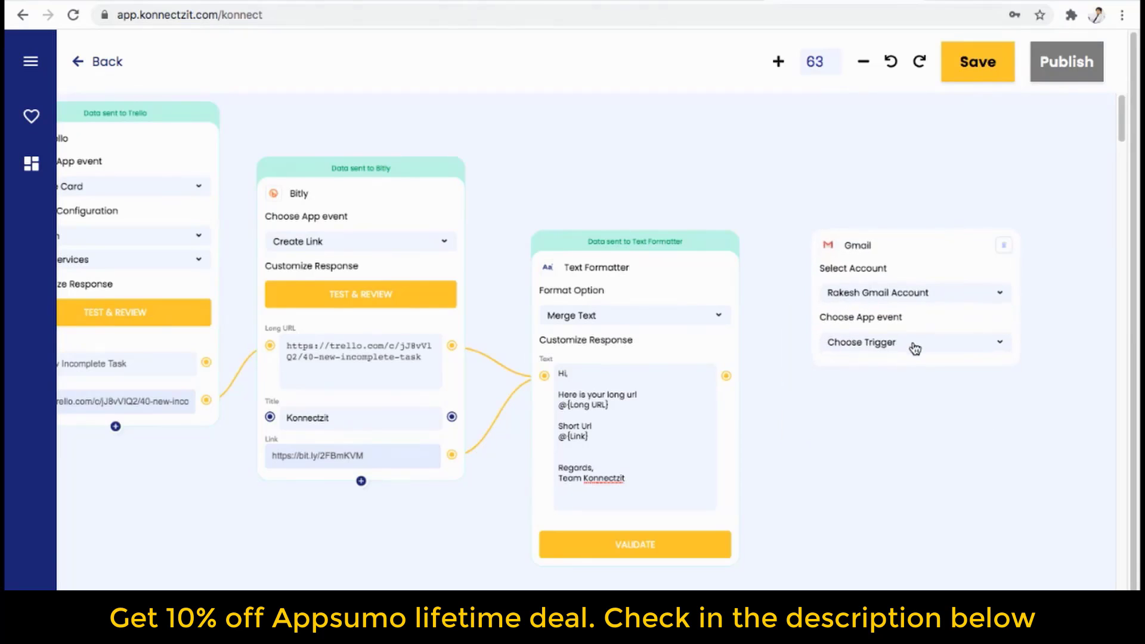
click(914, 351)
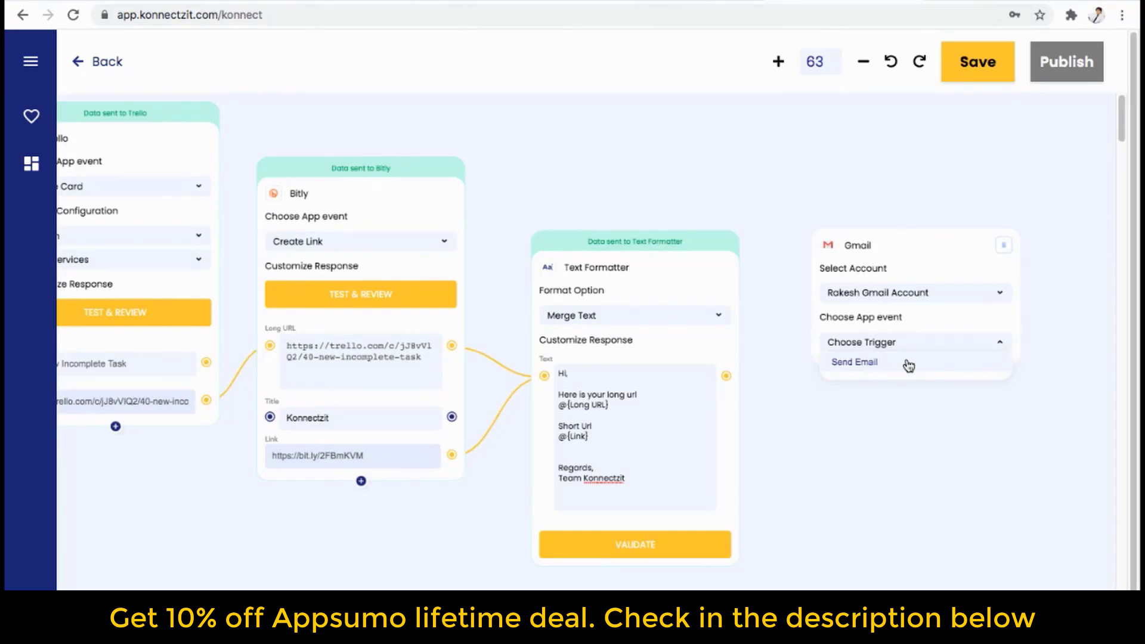
click(908, 365)
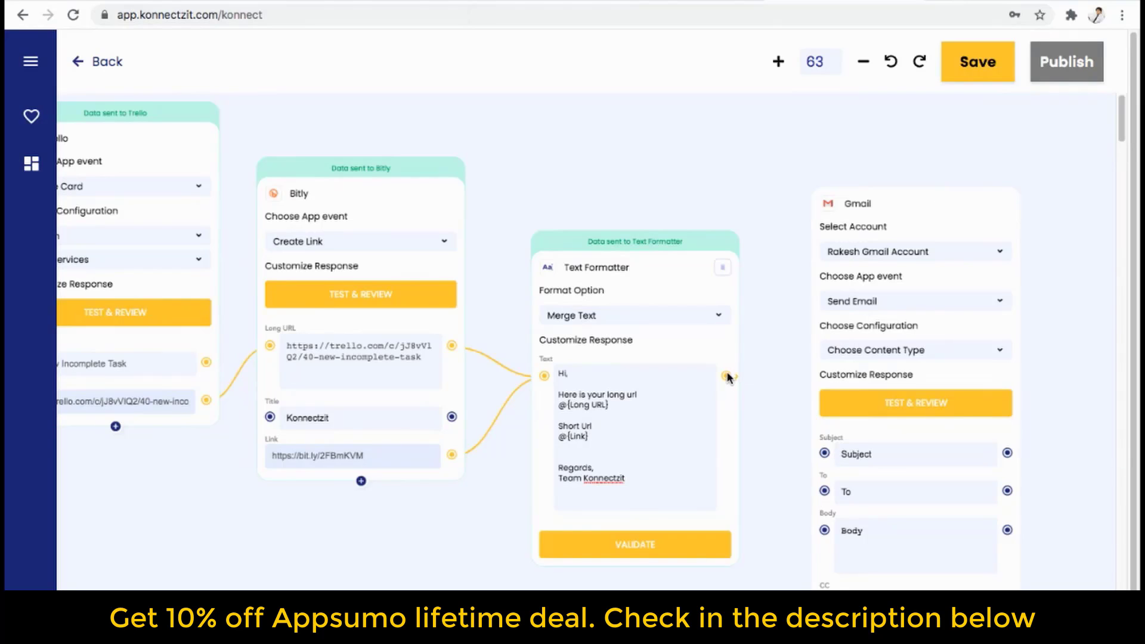
Map the formatted text to the Body, enter the recipient's e-mail address and subject 'Konnectzit Demo'.
drag(729, 377, 823, 530)
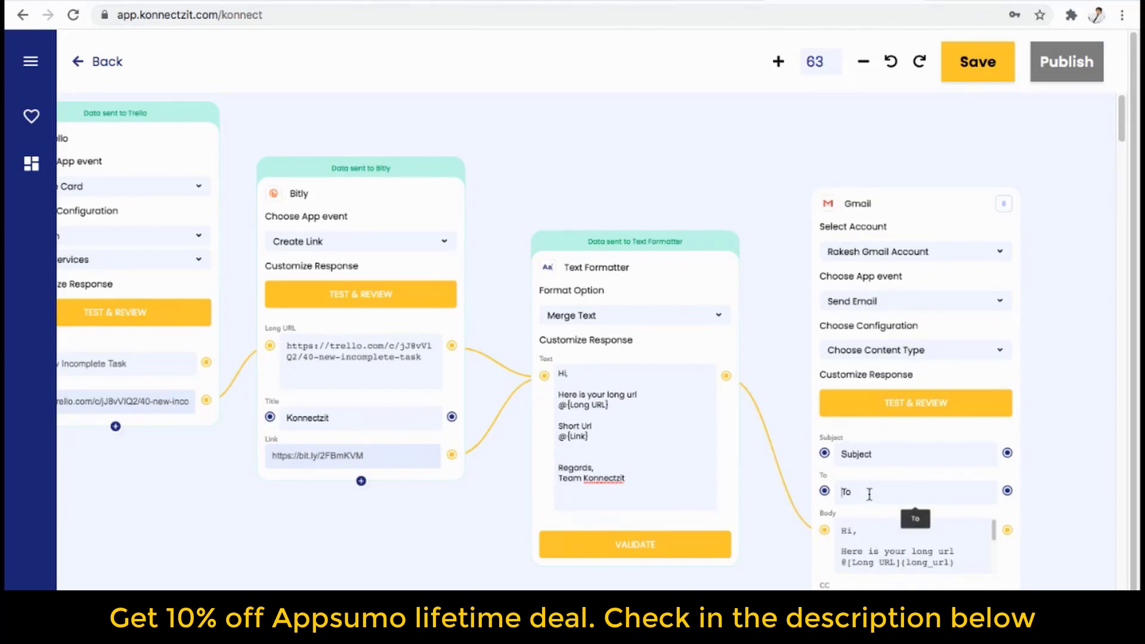
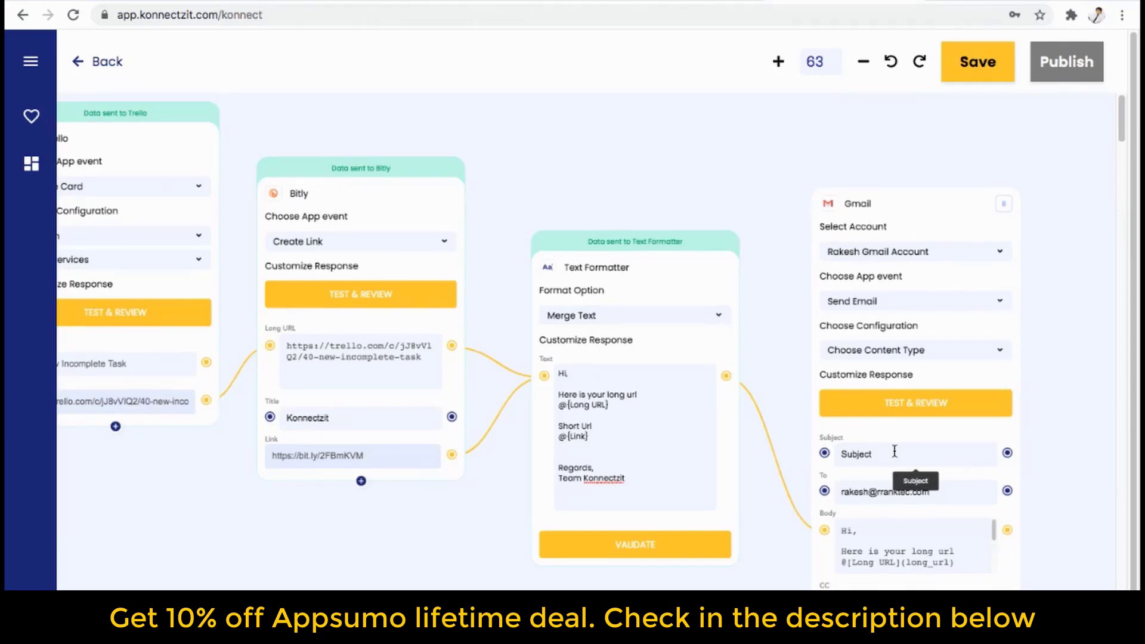
click(895, 452)
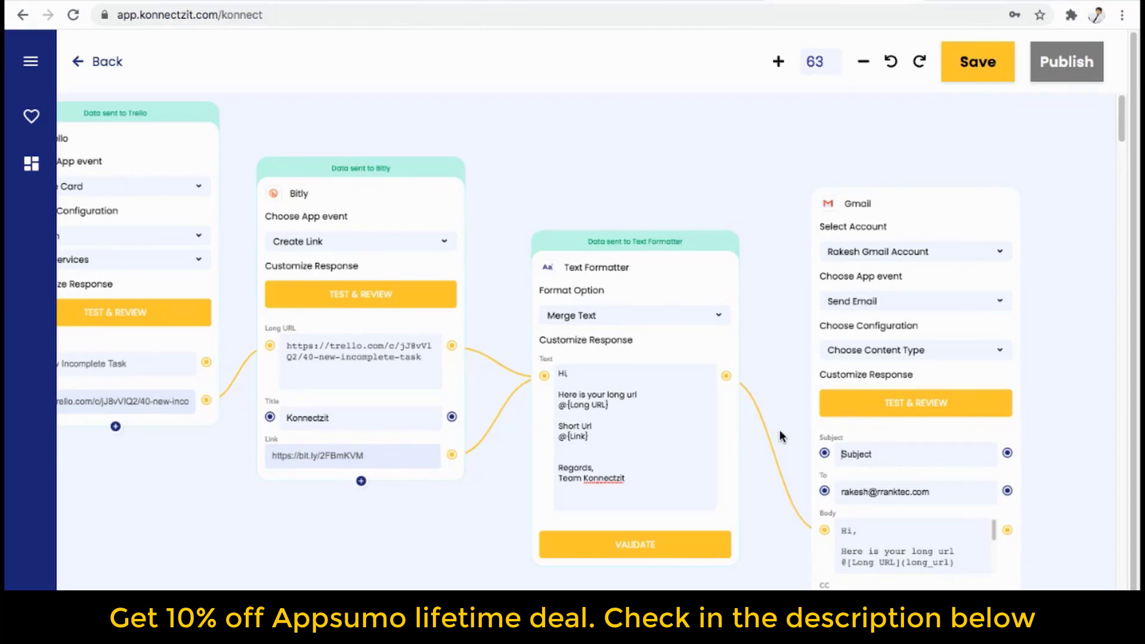
text(Konnectzit Demo)
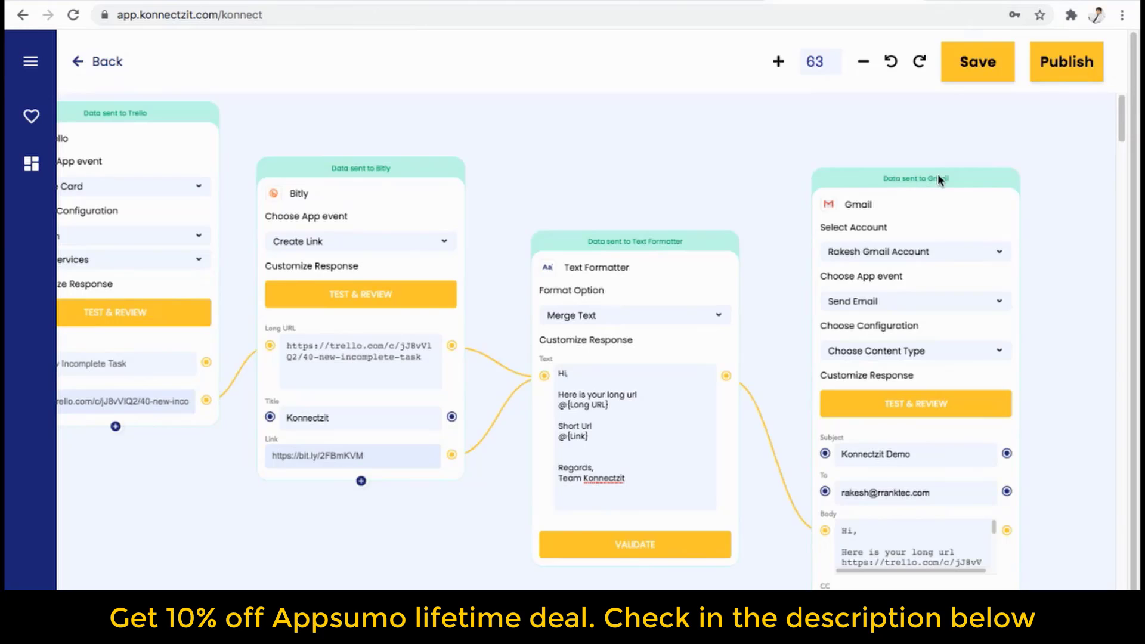
click(89, 1)
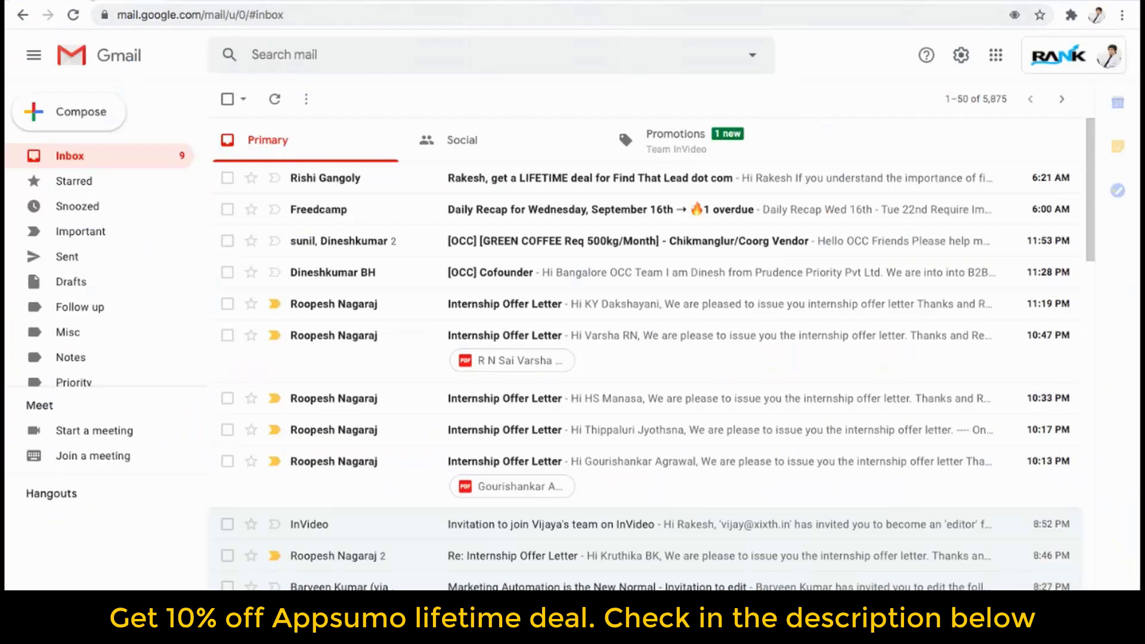
Refresh the inbox, open the 'Konnectzit Demo' email and review its long and short URL lines.
click(87, 156)
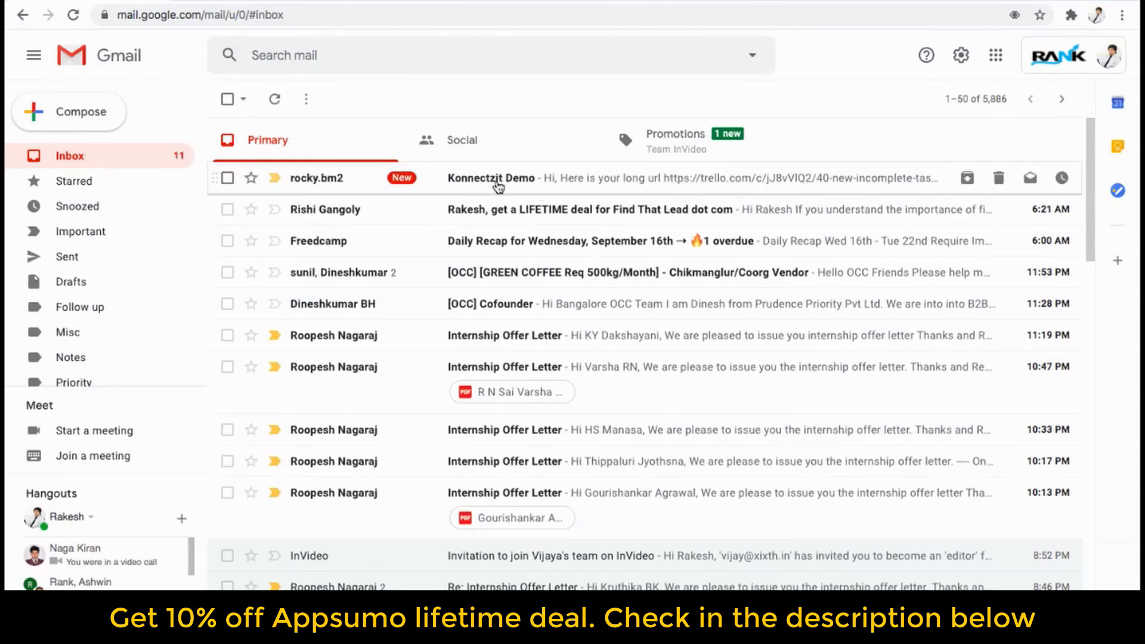
click(498, 188)
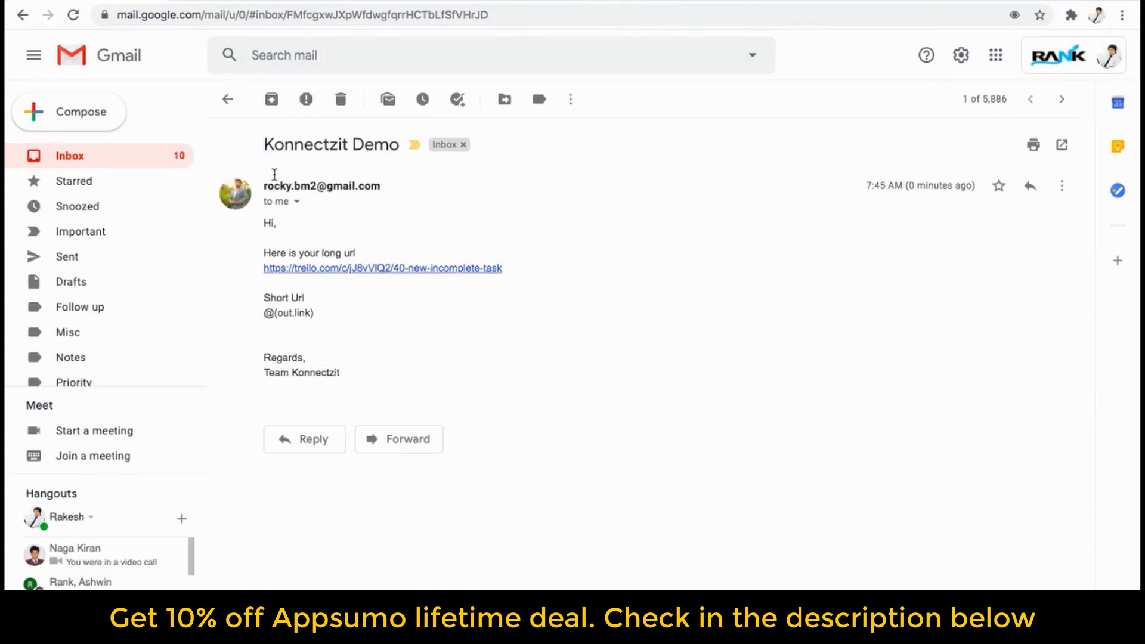
drag(266, 146, 399, 146)
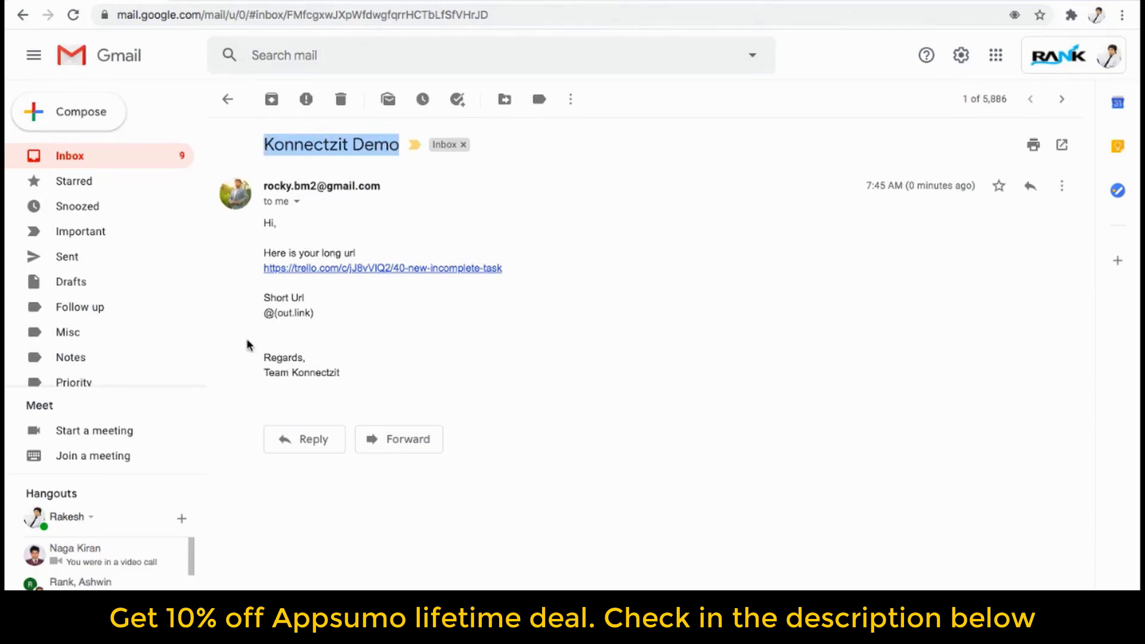
drag(264, 253, 356, 252)
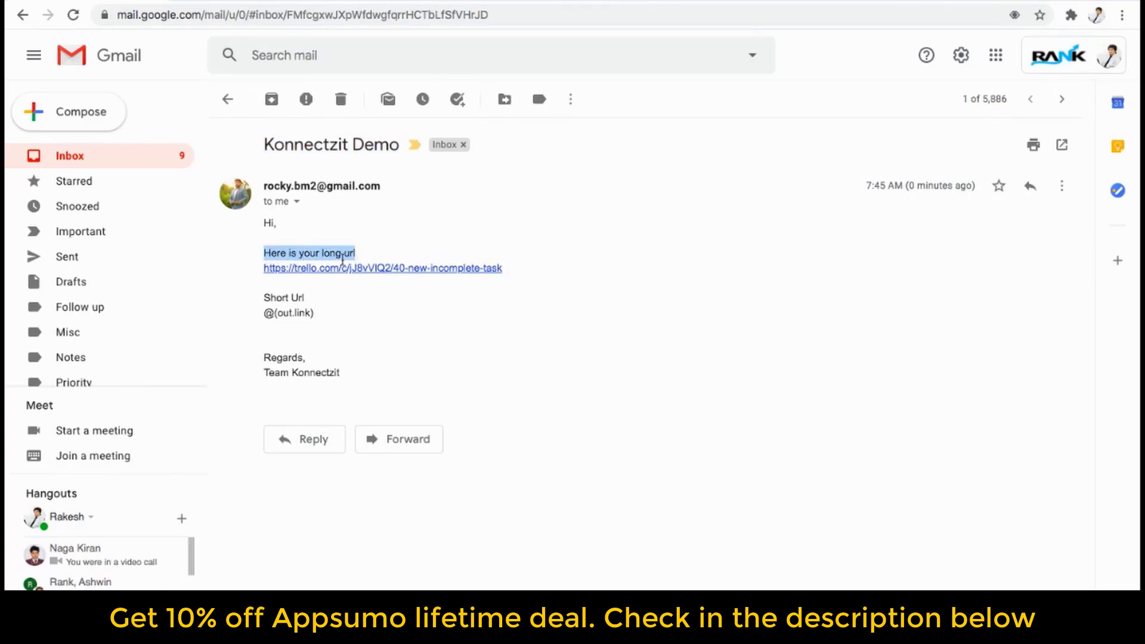
drag(265, 297, 348, 374)
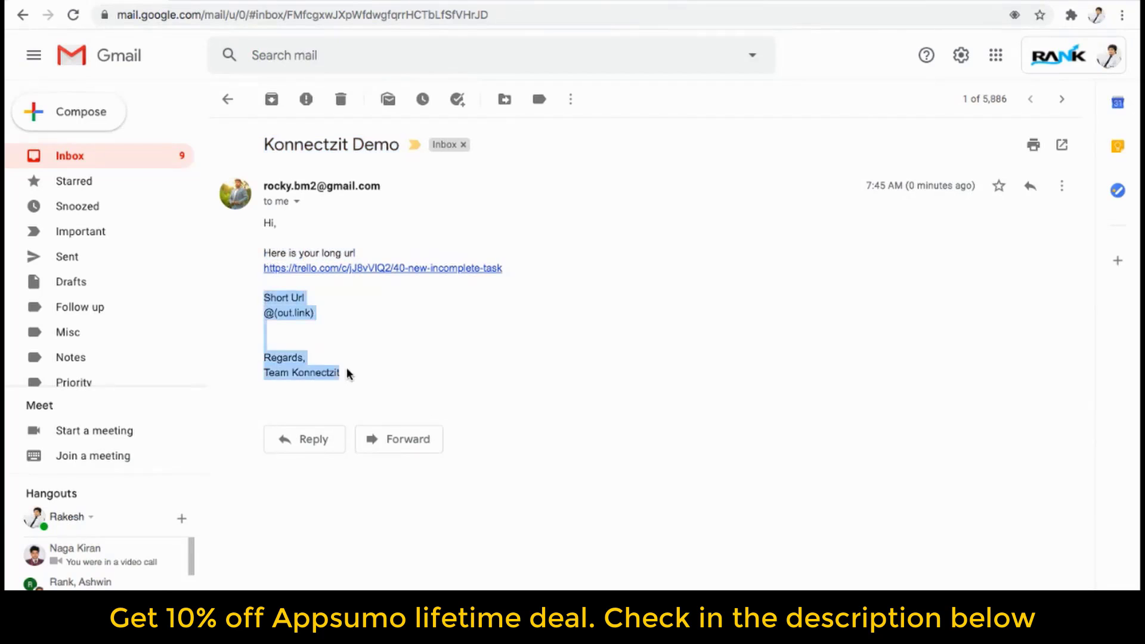
click(393, 360)
mouse_move(826, 3)
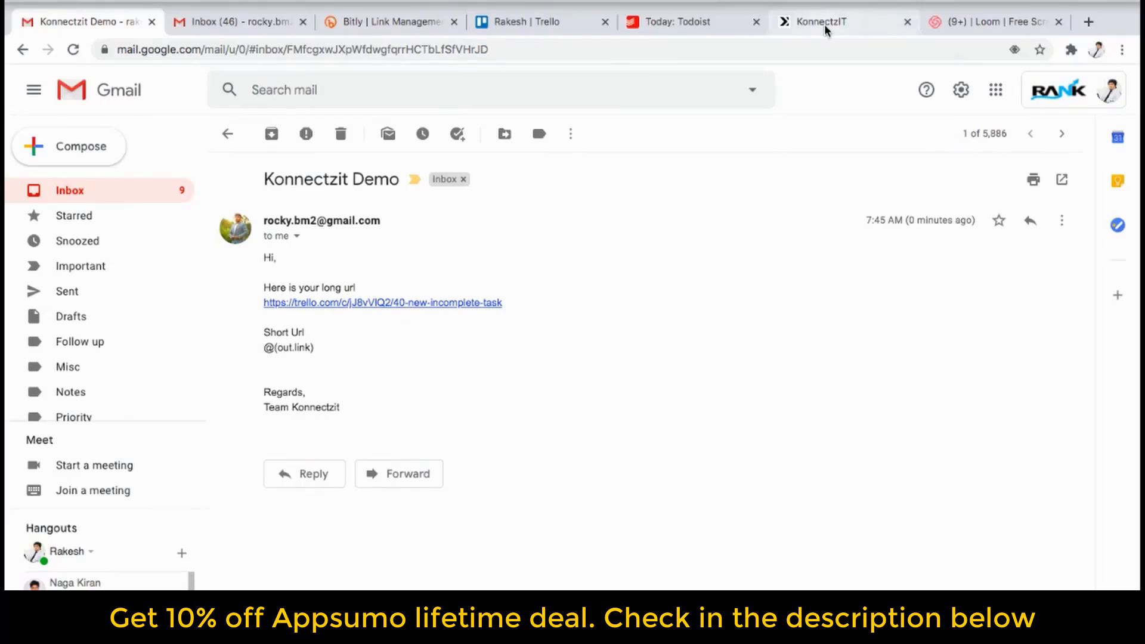
click(824, 24)
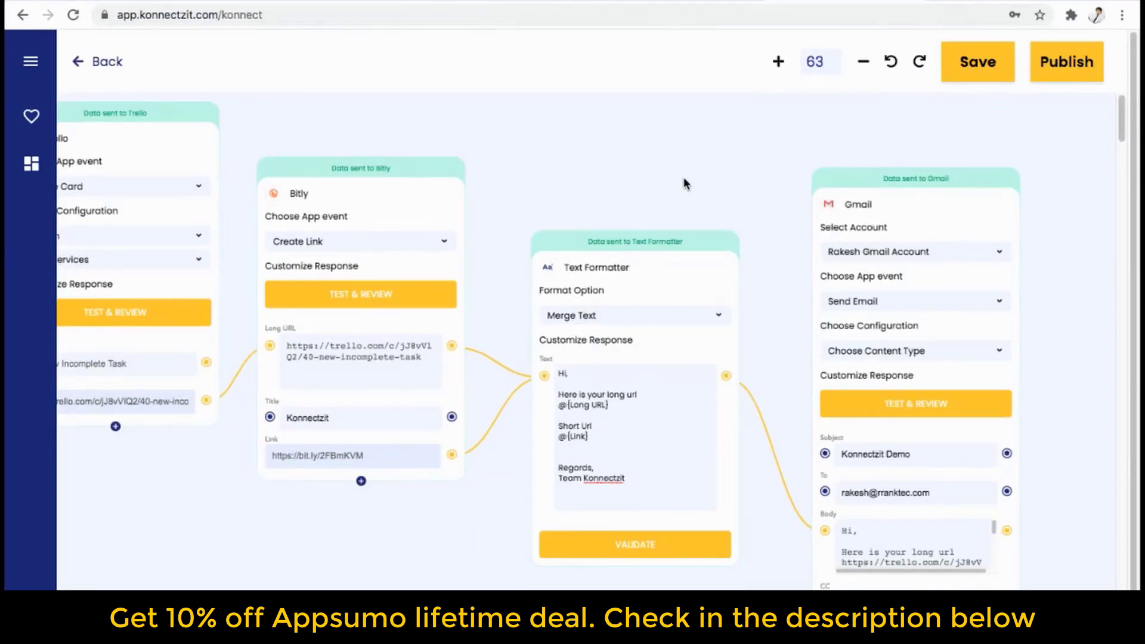
Zoom the canvas out to about 40 to show the full Todoist-to-Gmail chain.
scroll(683, 178, up, 2)
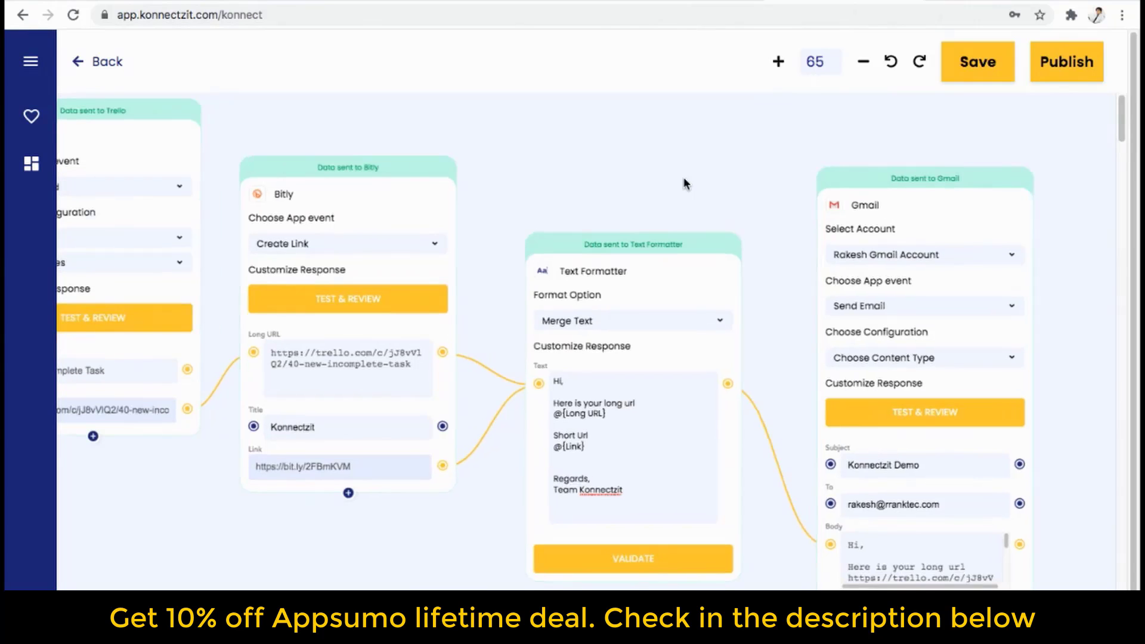
scroll(684, 177, down, 7)
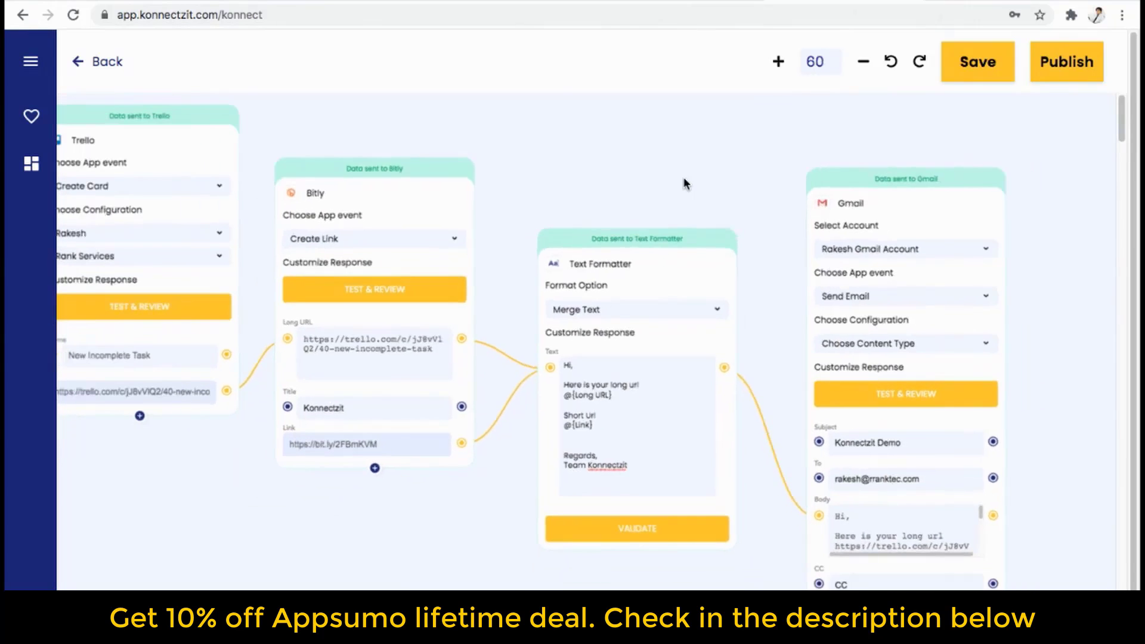
scroll(683, 183, down, 5)
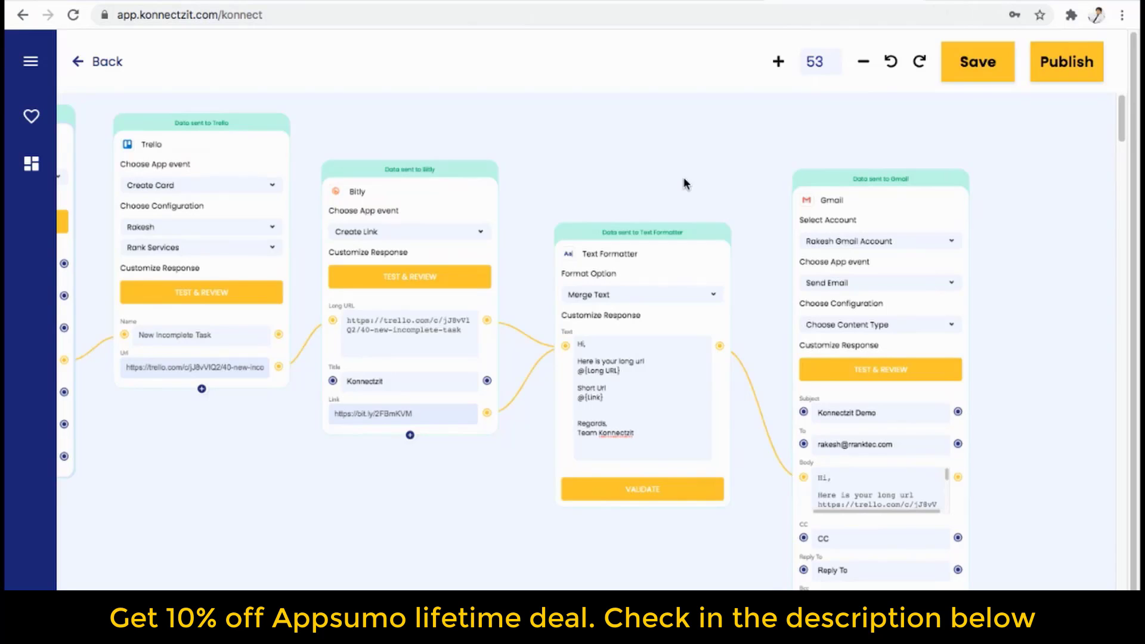
scroll(685, 184, down, 5)
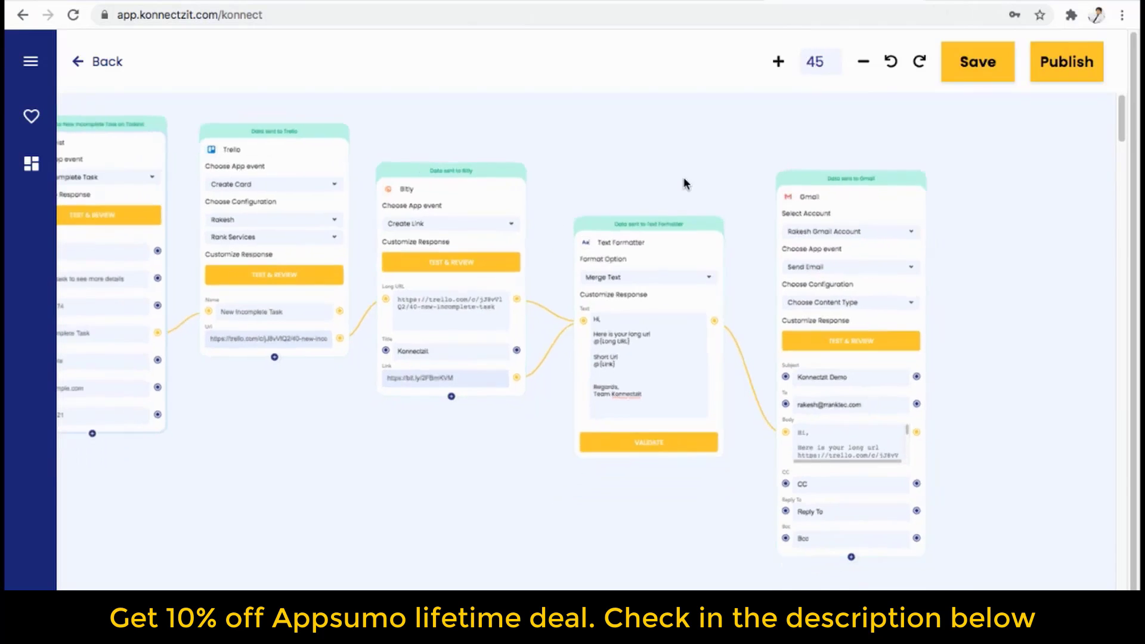
scroll(686, 183, down, 2)
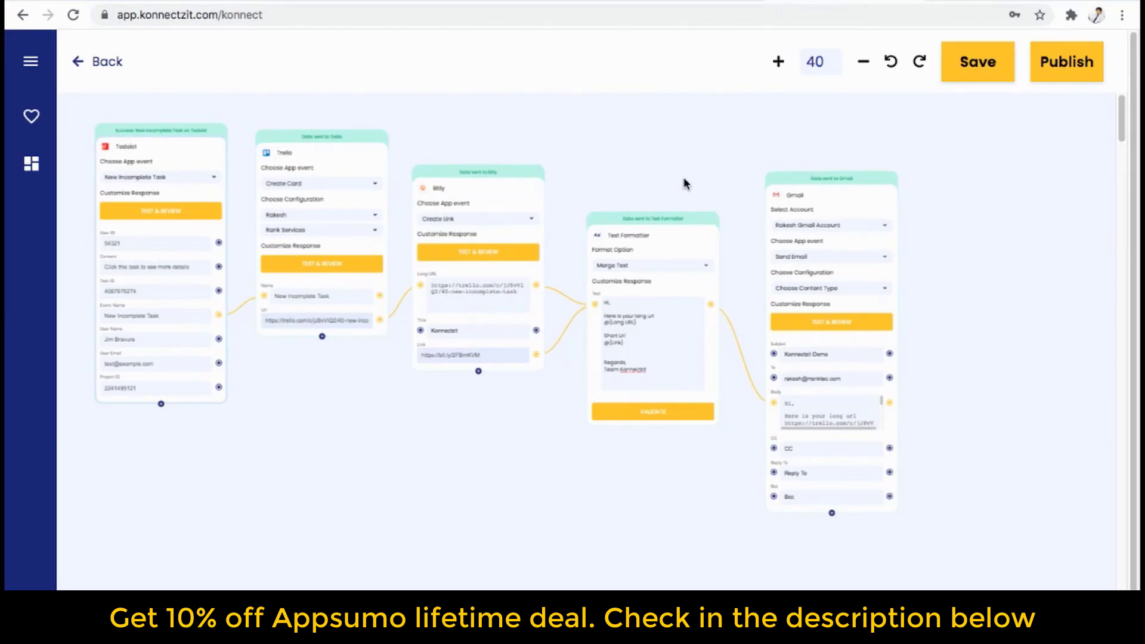